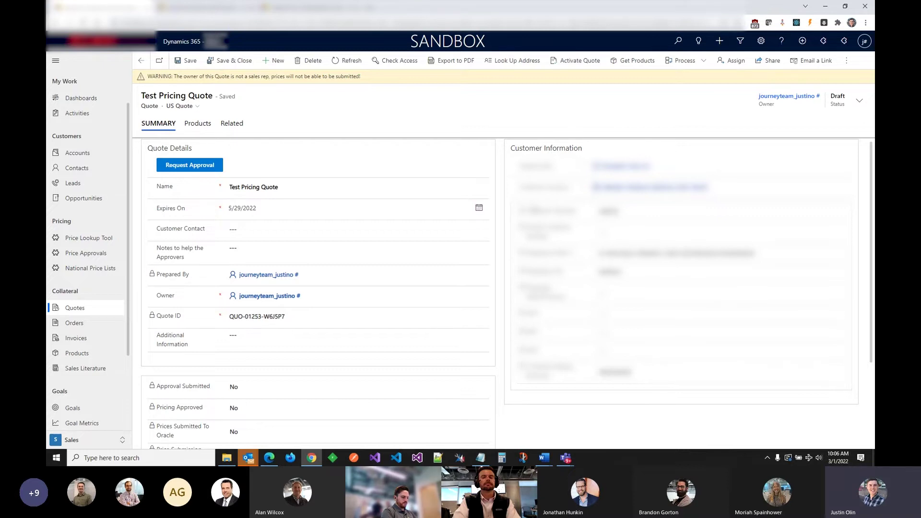
# Add the hemostasis valves MAP111, MAP112 and MAP113 to the Test Pricing Quote's products.
pyautogui.click(192, 126)
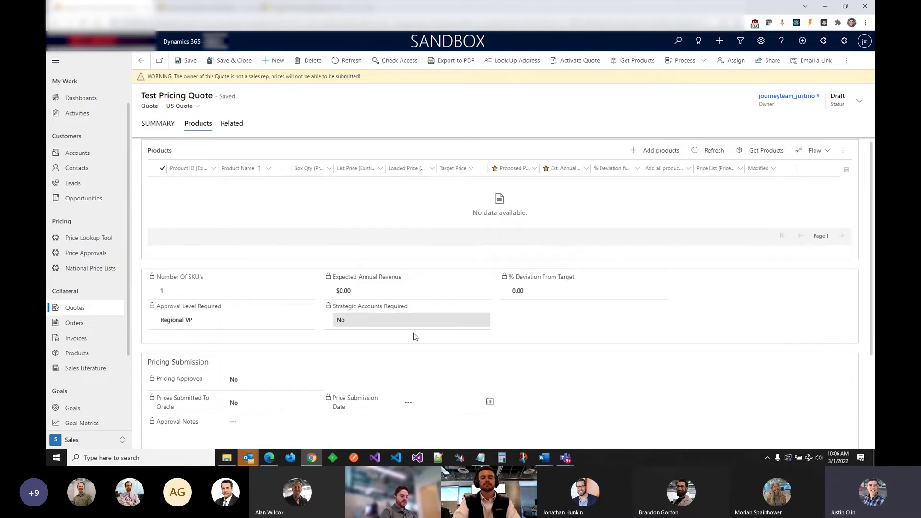
pyautogui.click(638, 151)
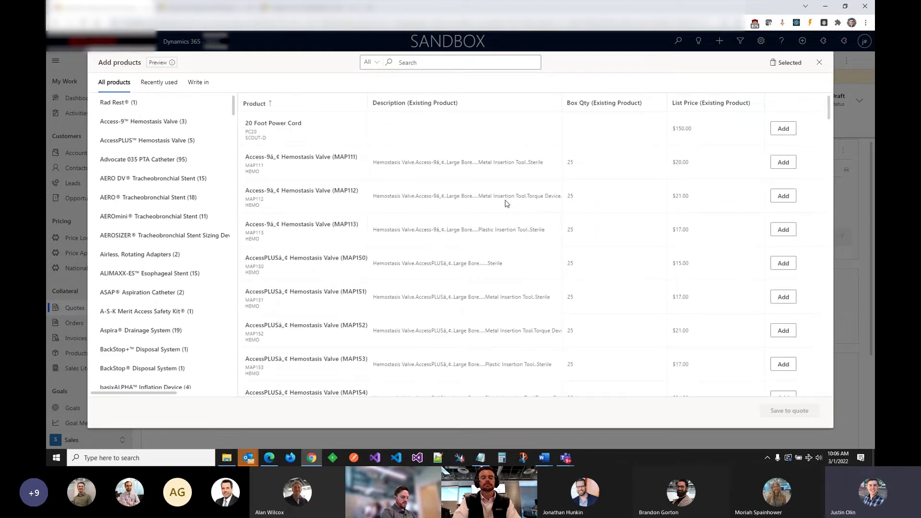
pyautogui.click(784, 163)
pyautogui.click(782, 197)
pyautogui.click(778, 232)
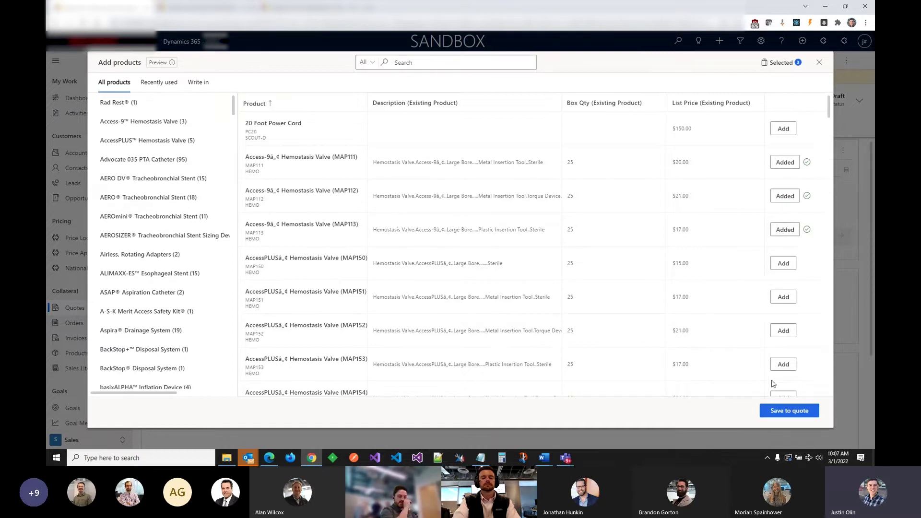
pyautogui.click(792, 416)
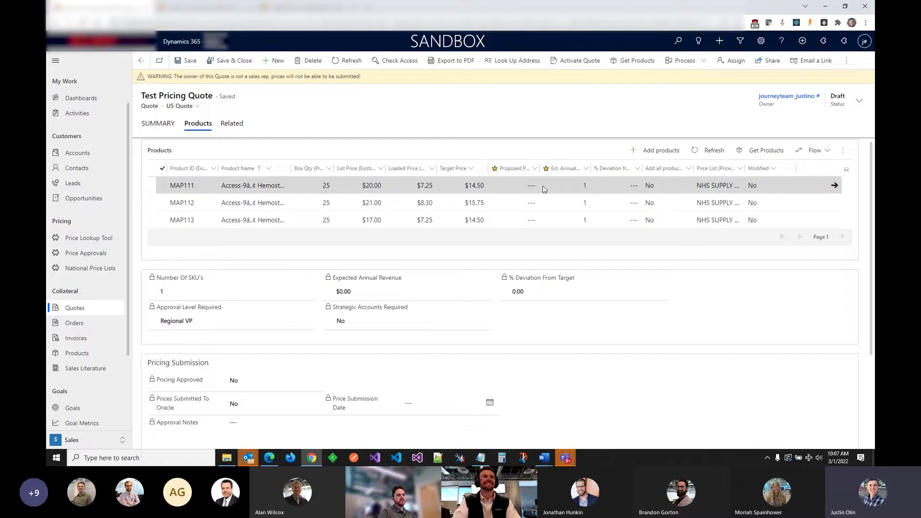
# Set the proposed prices to $14.50 for MAP111 and $7.00 for both MAP112 and MAP113.
pyautogui.click(530, 180)
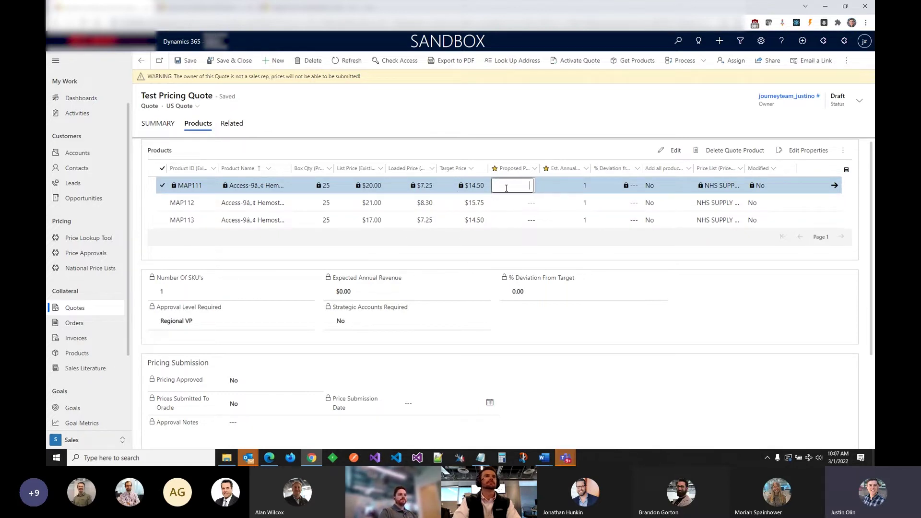
pyautogui.write('14.00')
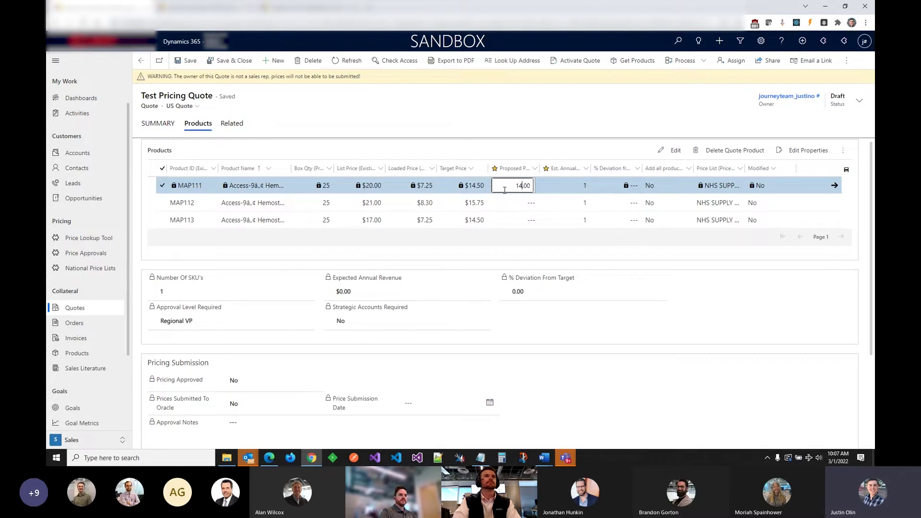
pyautogui.click(523, 203)
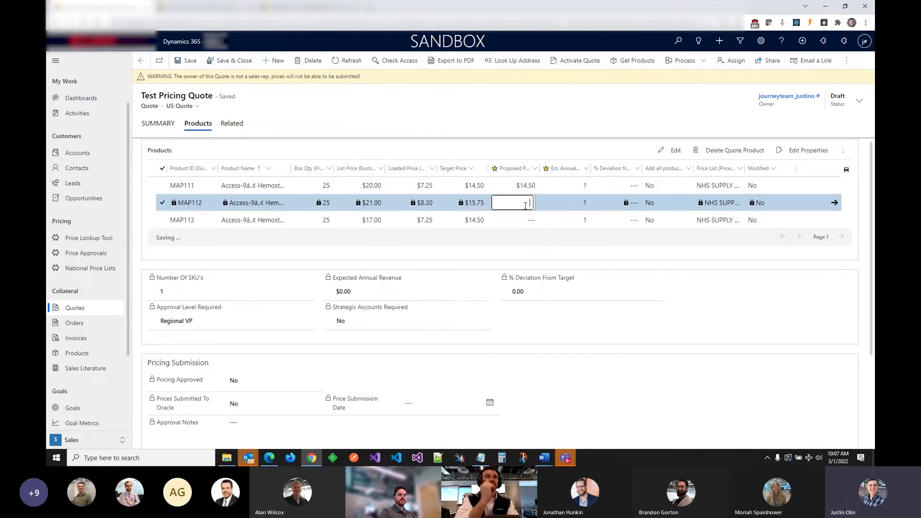
pyautogui.write('7.00')
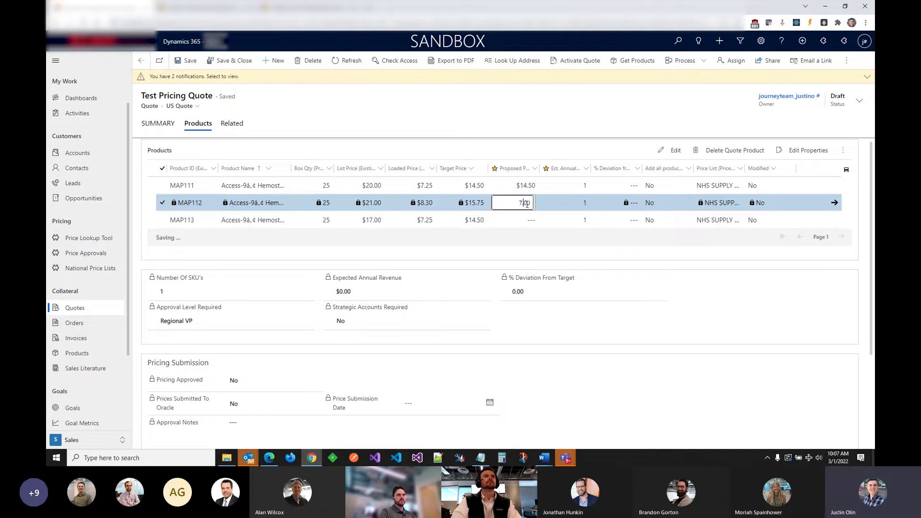
pyautogui.click(530, 222)
pyautogui.write('7.00')
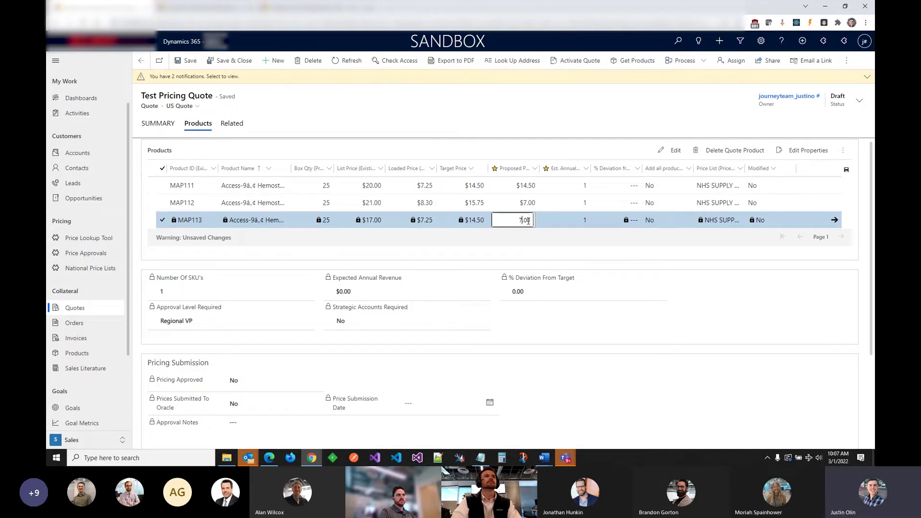
pyautogui.press('Return')
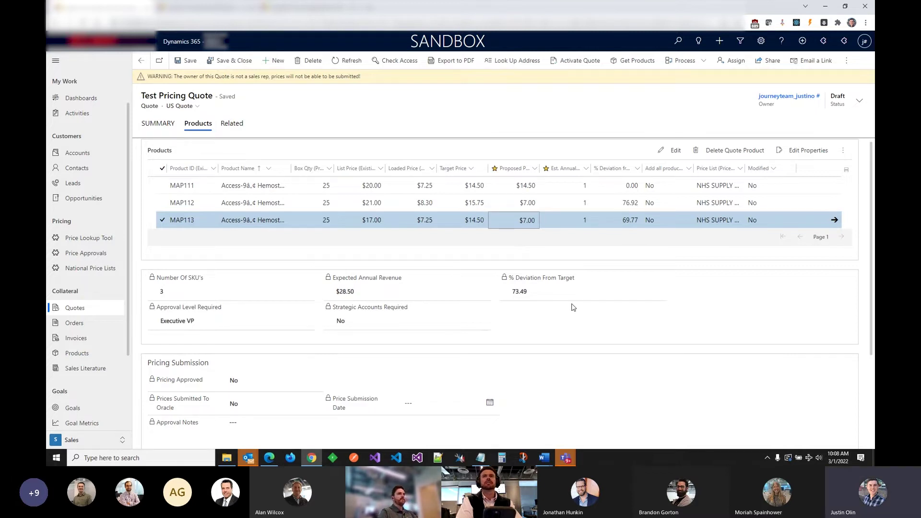
# Set the proposed price of MAP113 to $30.00.
pyautogui.click(525, 220)
pyautogui.write('0')
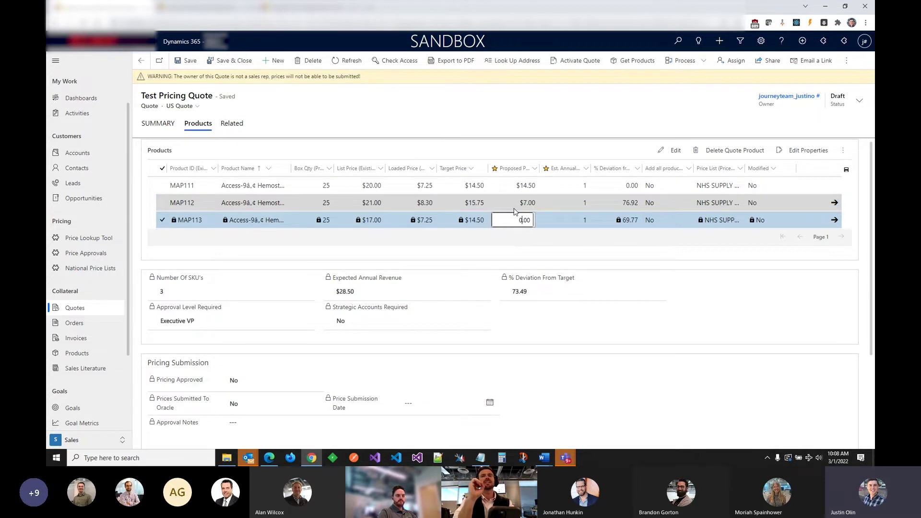
pyautogui.write('30')
pyautogui.click(509, 259)
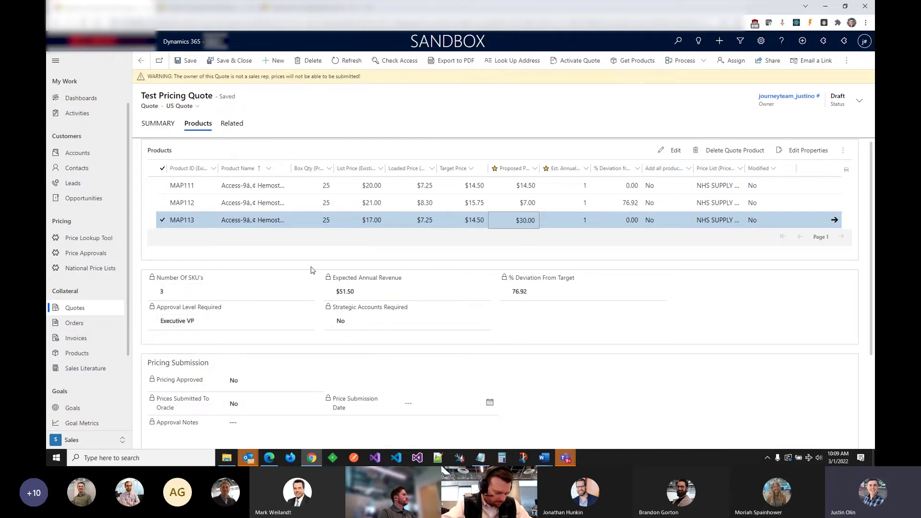
# Examine the quote's SKU, revenue, deviation and approval-level fields, its pricing submission section, and the approval status on its summary.
pyautogui.scroll(-2, 311, 270)
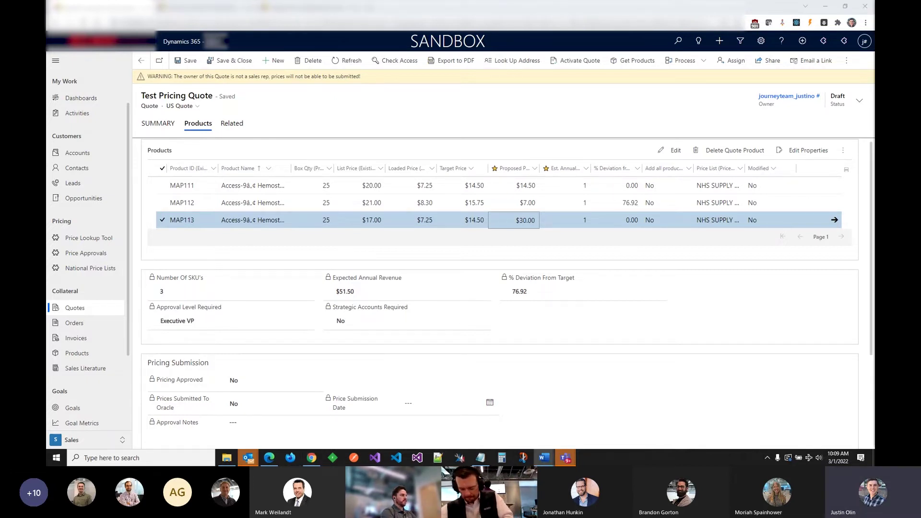
pyautogui.scroll(-1, 323, 276)
pyautogui.scroll(1, 360, 226)
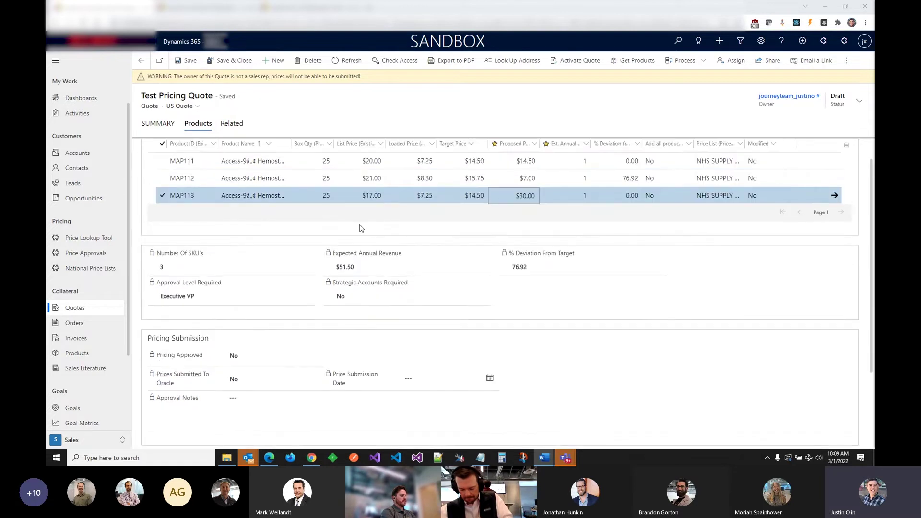
pyautogui.scroll(-2, 567, 265)
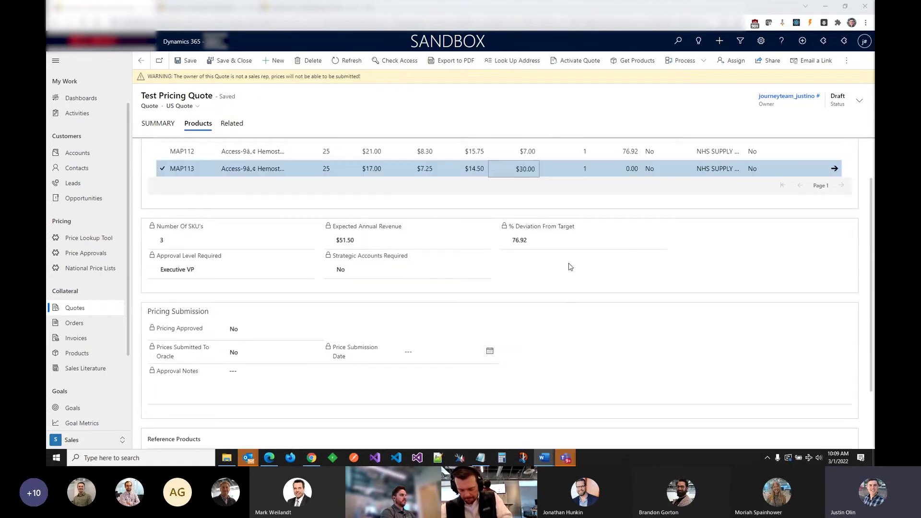
pyautogui.scroll(2, 558, 266)
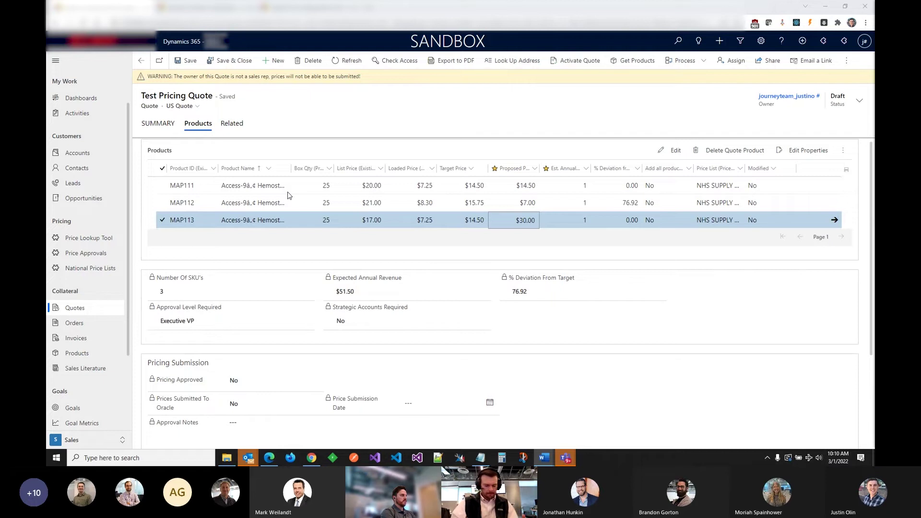
pyautogui.click(162, 125)
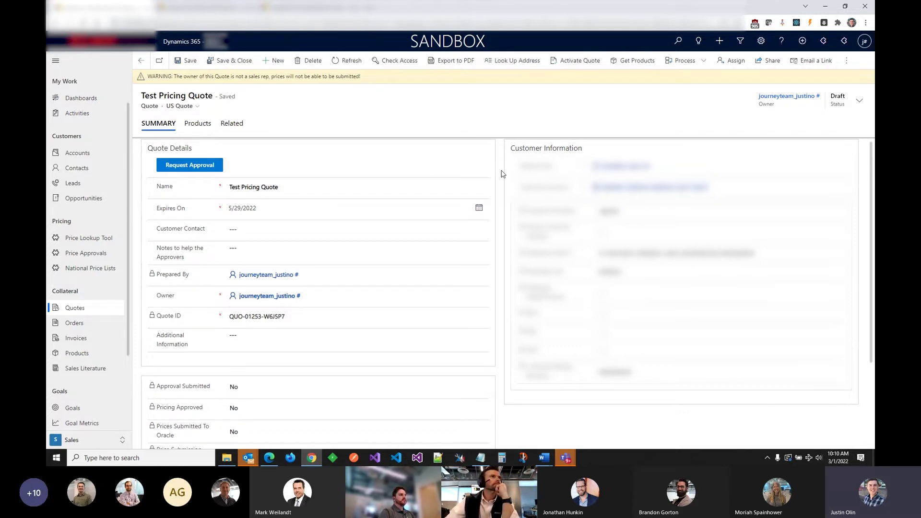
pyautogui.scroll(-3, 502, 173)
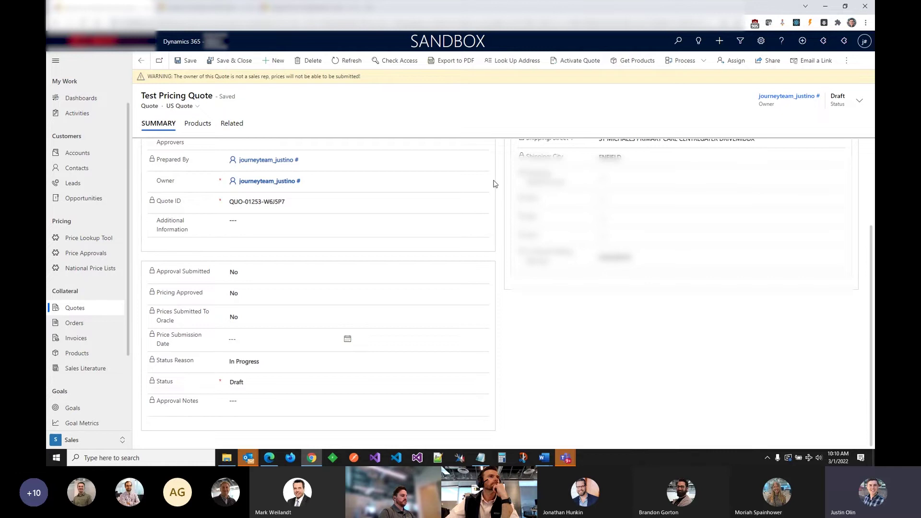
pyautogui.scroll(3, 495, 184)
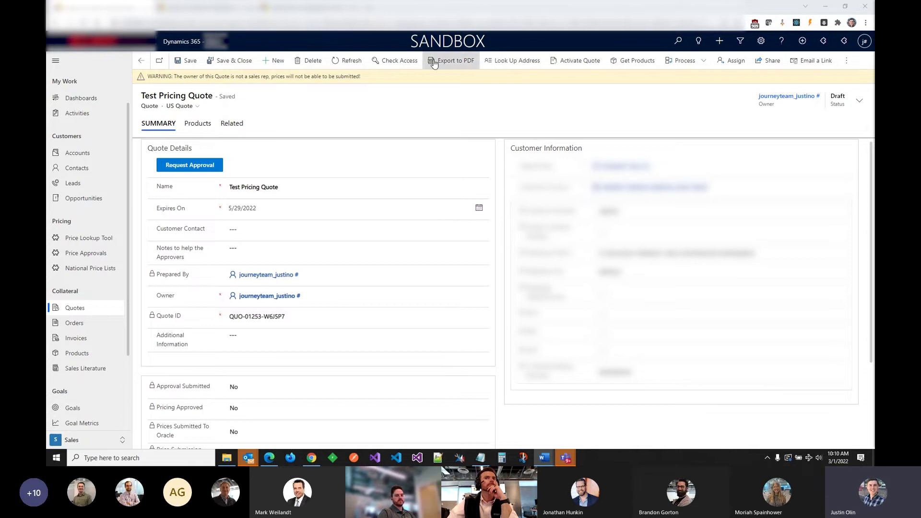
# Switch to the active Test Quote and run the ME - Detailed Quote report on it.
pyautogui.hotkey('ctrl', 'Tab')
pyautogui.hotkey('ctrl', 'shift', 'Tab')
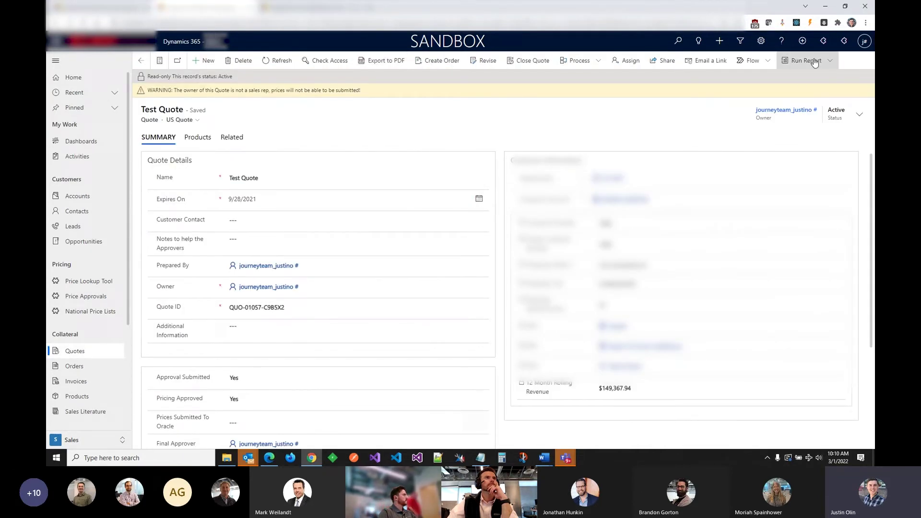
pyautogui.click(806, 61)
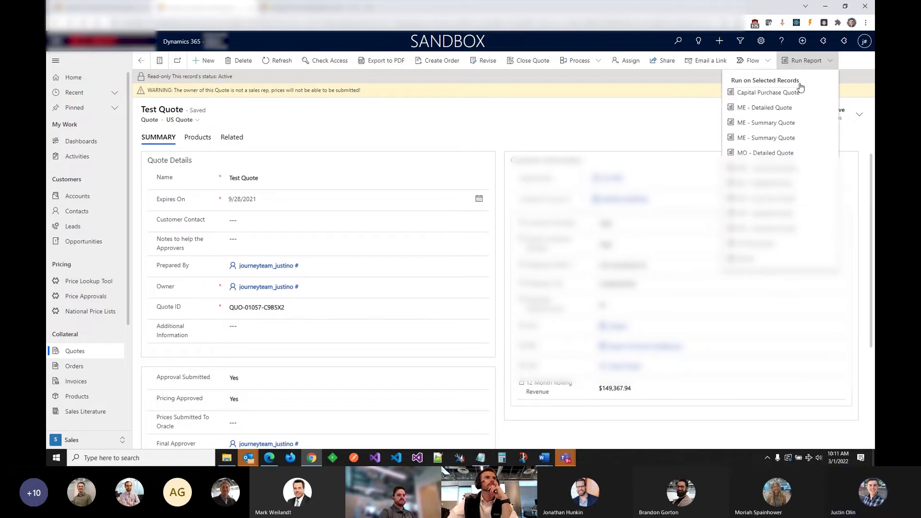
pyautogui.click(777, 108)
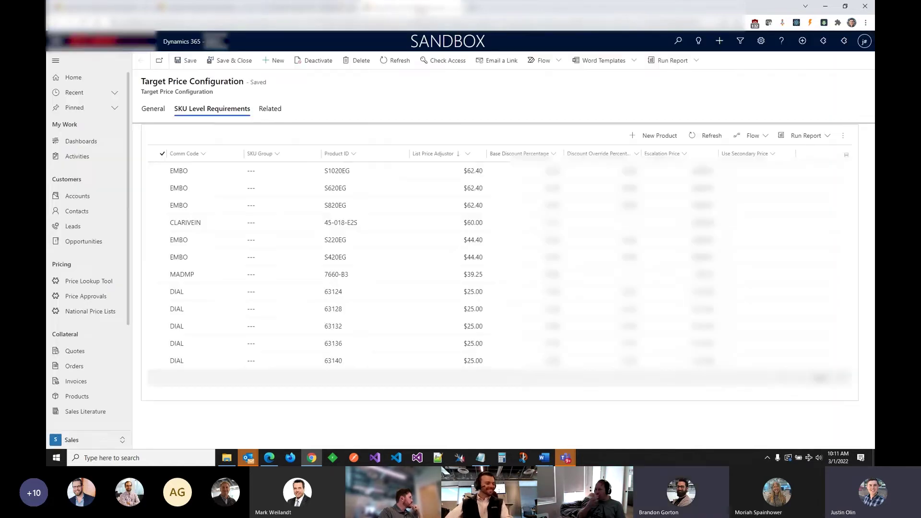
# Examine the Target Price Configuration's general settings, including configuration details, escalation levels, facility type discounts and approval-level price discretions.
pyautogui.click(147, 110)
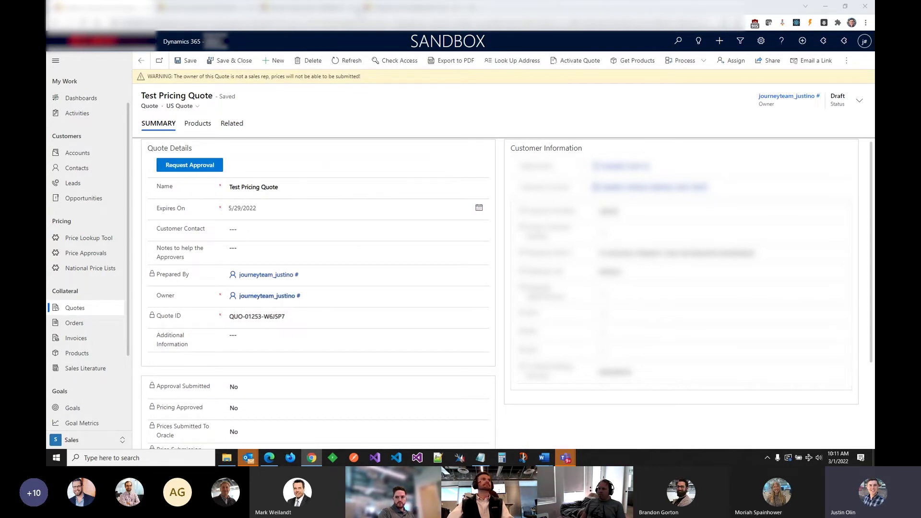
pyautogui.hotkey('ctrl', 'Tab')
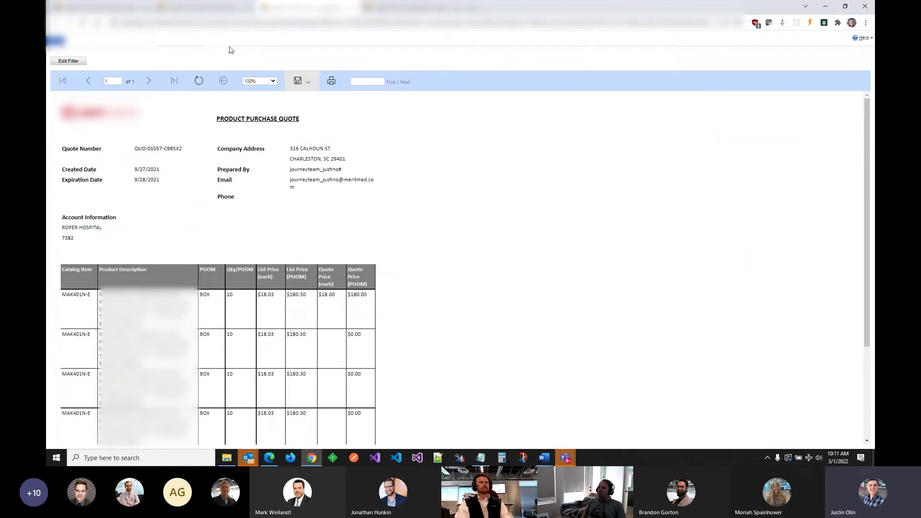
pyautogui.click(412, 7)
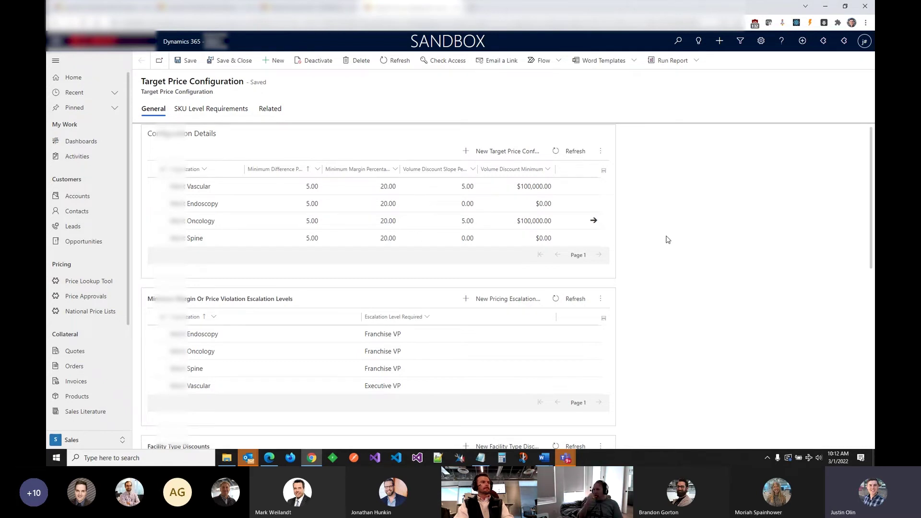
pyautogui.scroll(-8, 669, 239)
pyautogui.scroll(8, 668, 239)
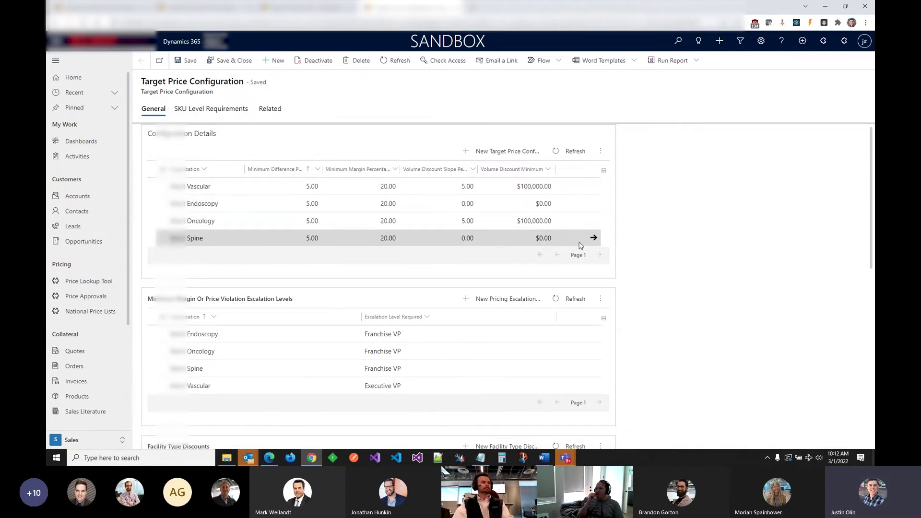
pyautogui.scroll(-2, 644, 226)
pyautogui.scroll(2, 661, 222)
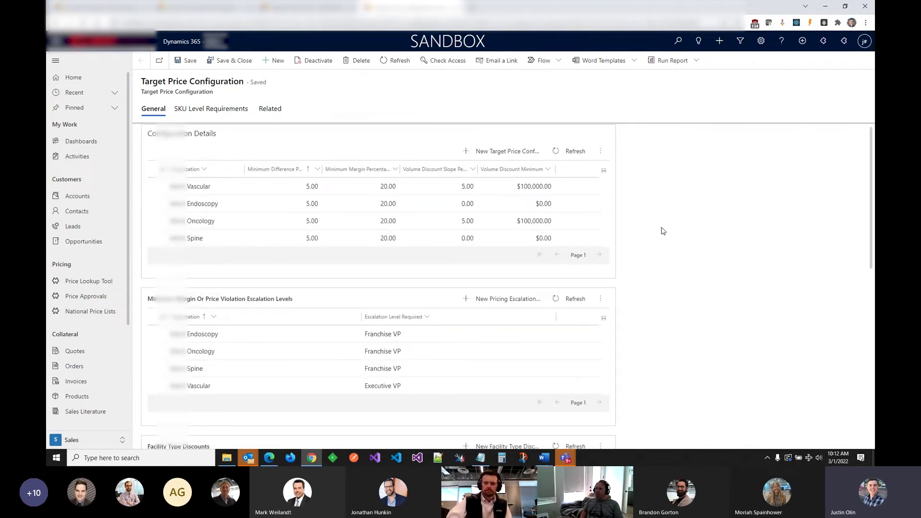
pyautogui.scroll(-3, 662, 231)
pyautogui.scroll(1, 387, 208)
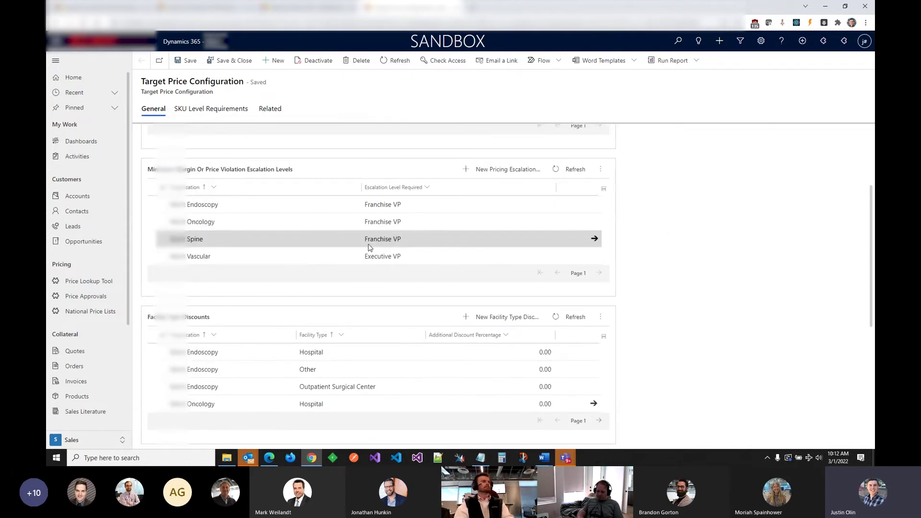
pyautogui.scroll(2, 411, 206)
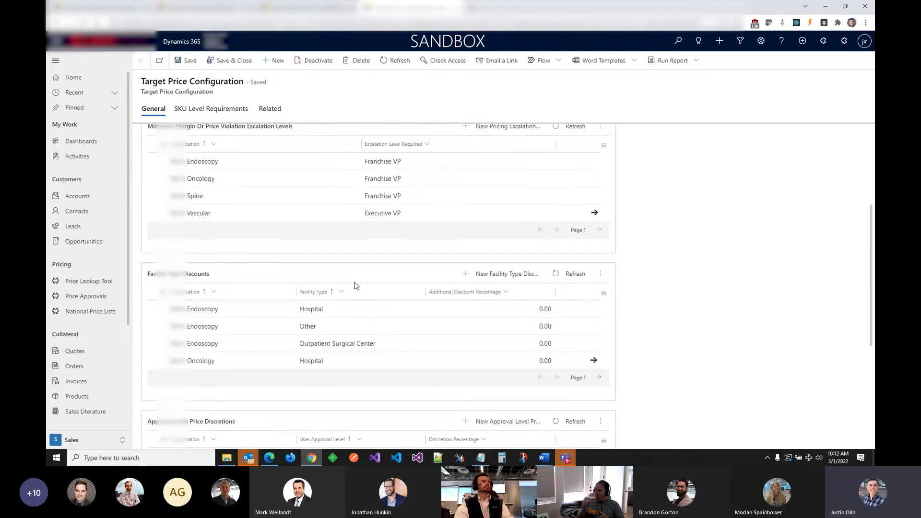
pyautogui.scroll(-4, 412, 206)
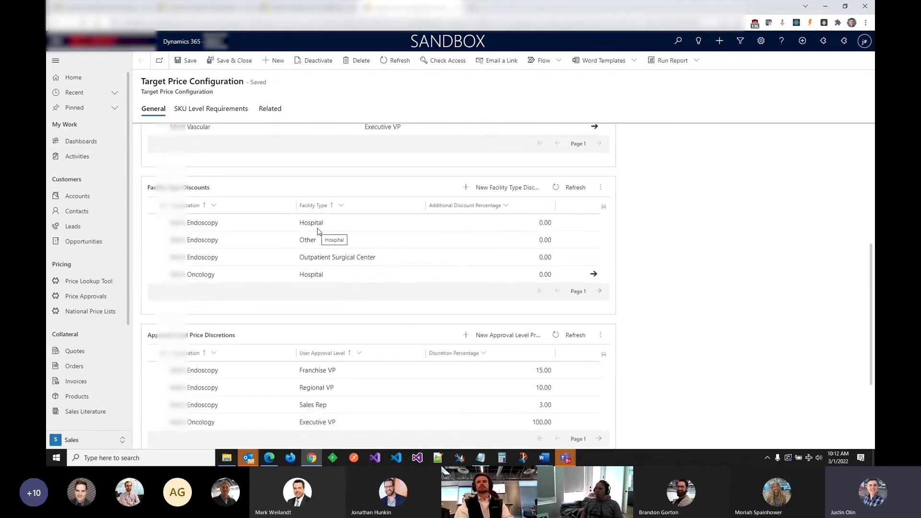
pyautogui.scroll(-2, 334, 255)
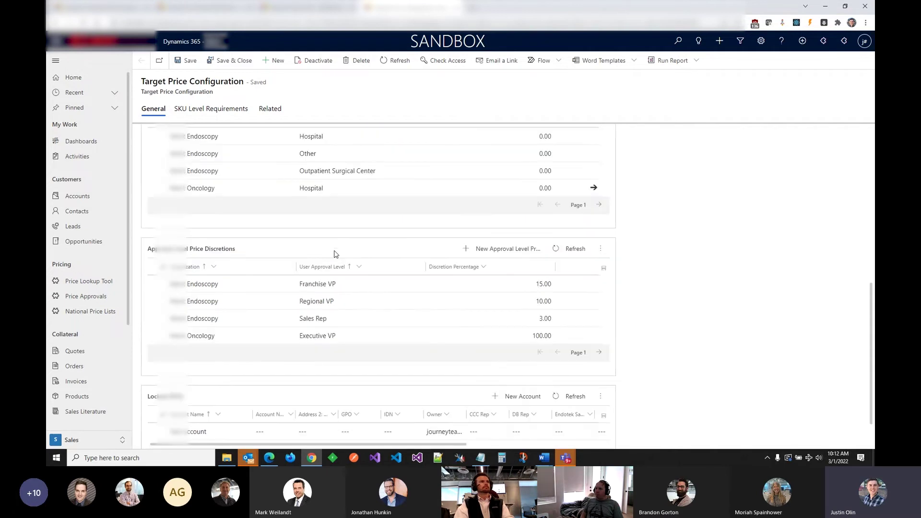
pyautogui.scroll(-1, 335, 255)
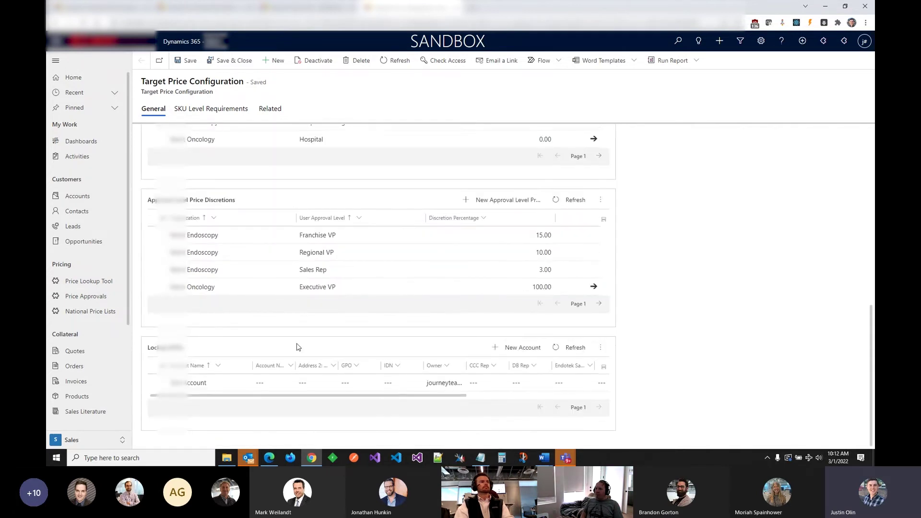
# Review the SKU-level requirements of the Target Price Configuration, including discounts and escalation prices, and return to its general settings.
pyautogui.scroll(4, 307, 336)
pyautogui.click(228, 110)
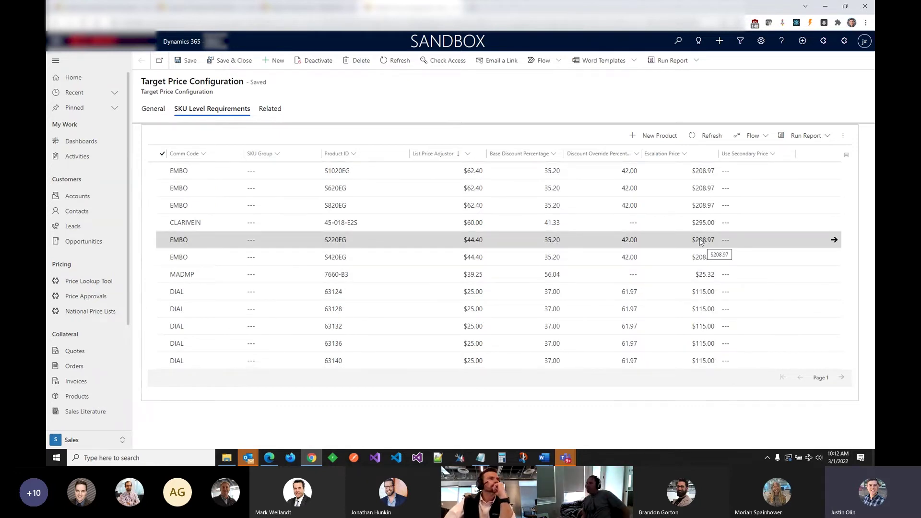
pyautogui.click(153, 112)
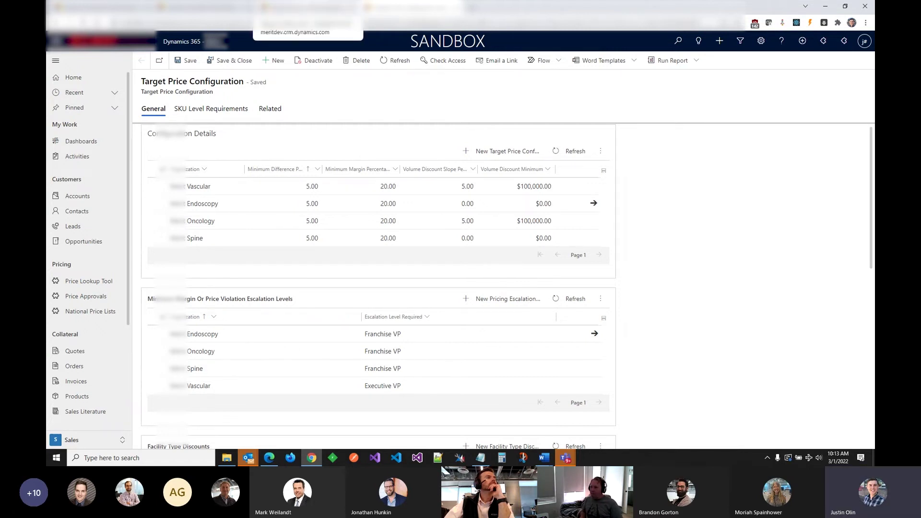
# Switch to the generated Product Purchase Quote report and export it as a PDF.
pyautogui.click(309, 7)
pyautogui.click(313, 158)
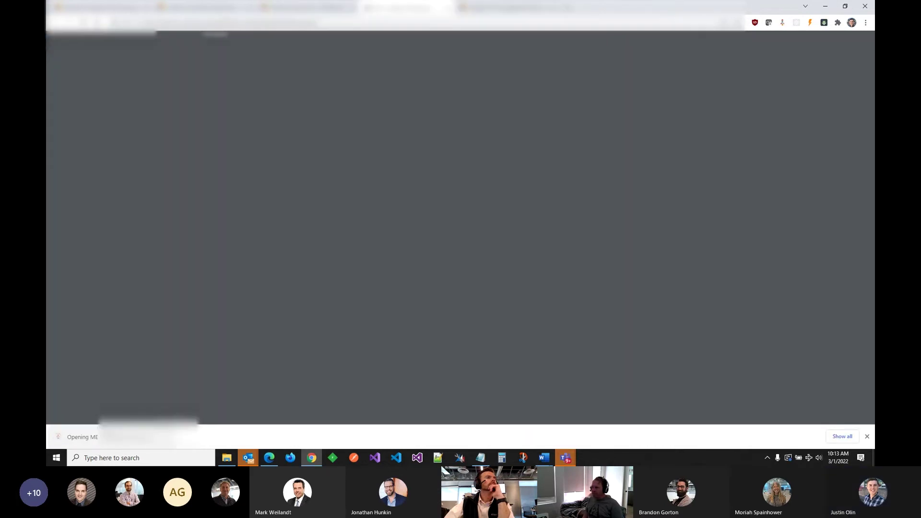
# Review both pages of the exported Product Purchase Quote PDF, including quote details, product price lines and terms.
pyautogui.scroll(-5, 474, 235)
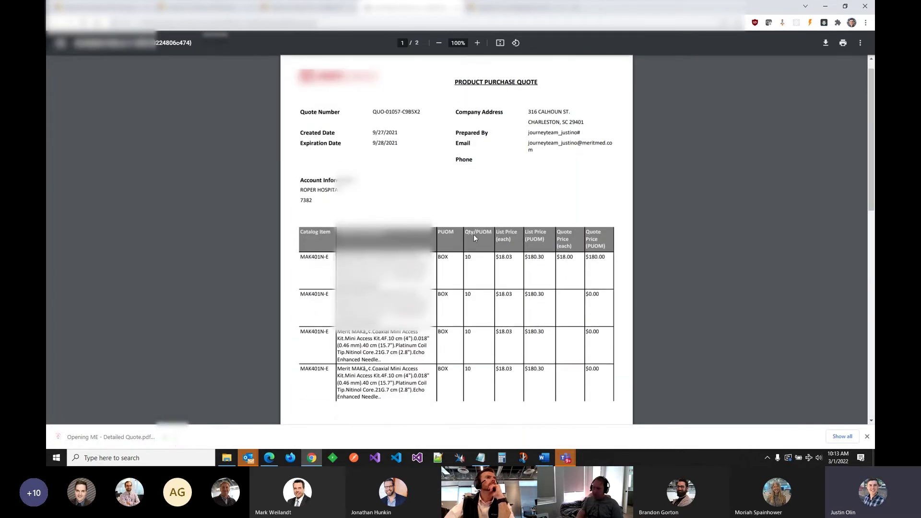
pyautogui.scroll(-4, 474, 239)
pyautogui.scroll(10, 541, 197)
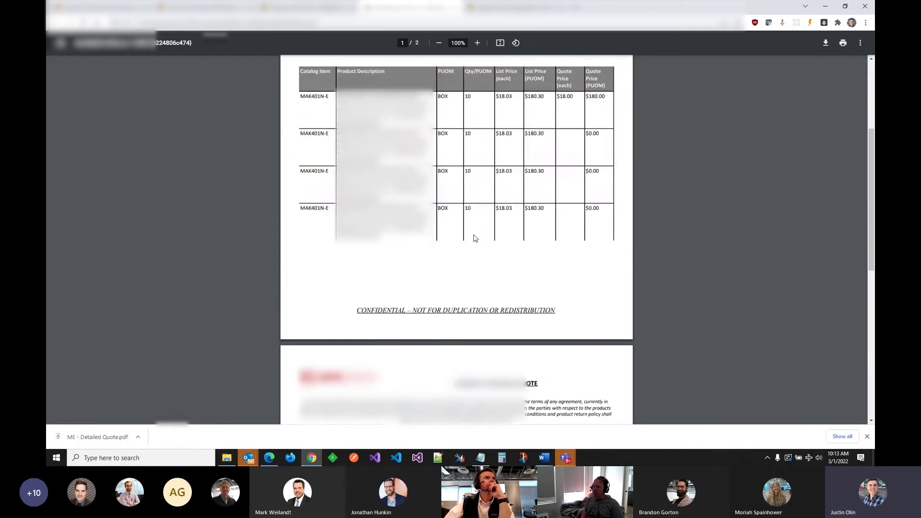
pyautogui.scroll(-1, 581, 193)
pyautogui.scroll(1, 581, 193)
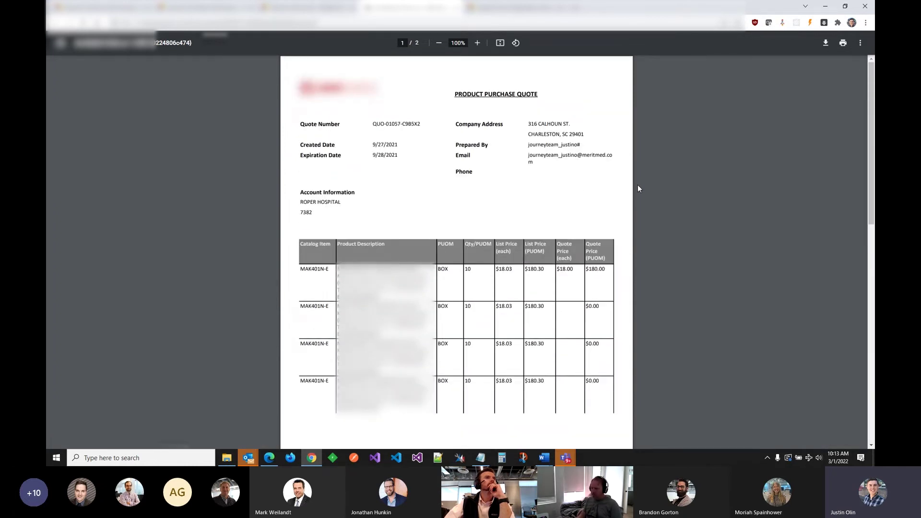
pyautogui.scroll(-2, 638, 185)
pyautogui.scroll(-2, 641, 184)
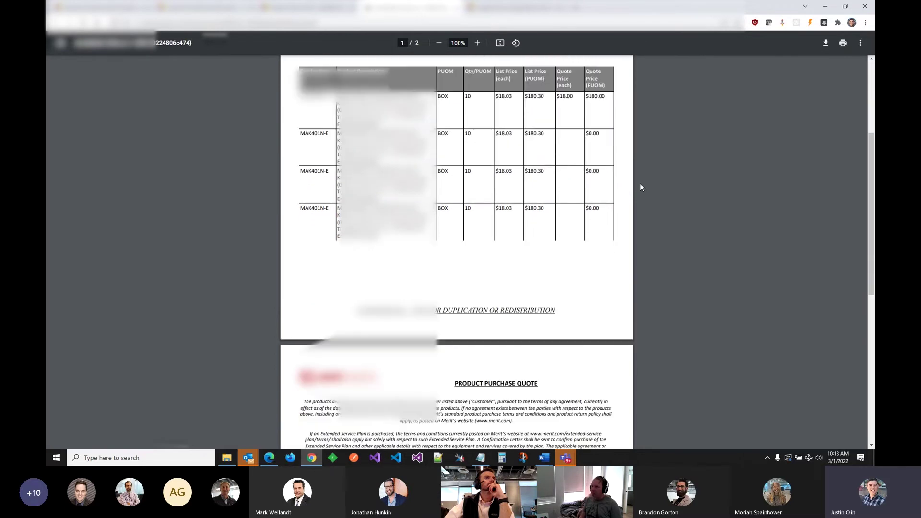
pyautogui.scroll(-8, 640, 187)
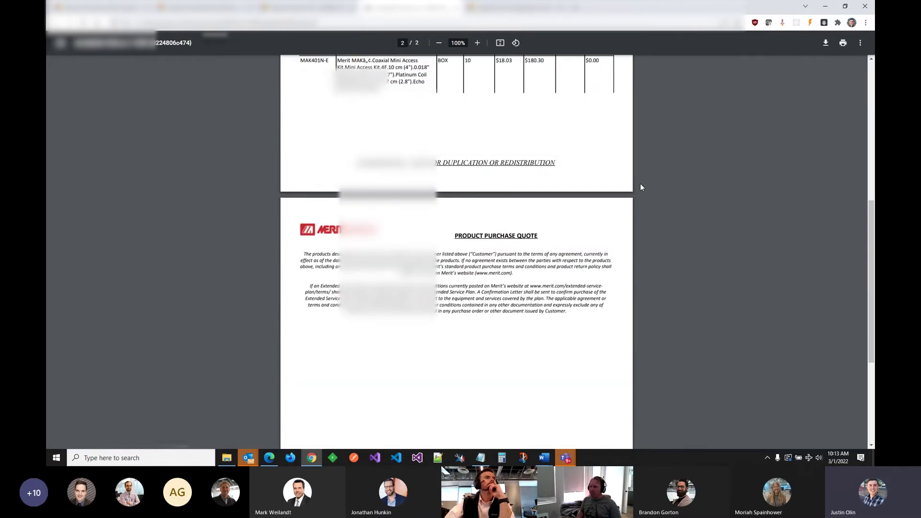
pyautogui.scroll(8, 640, 187)
pyautogui.scroll(4, 638, 187)
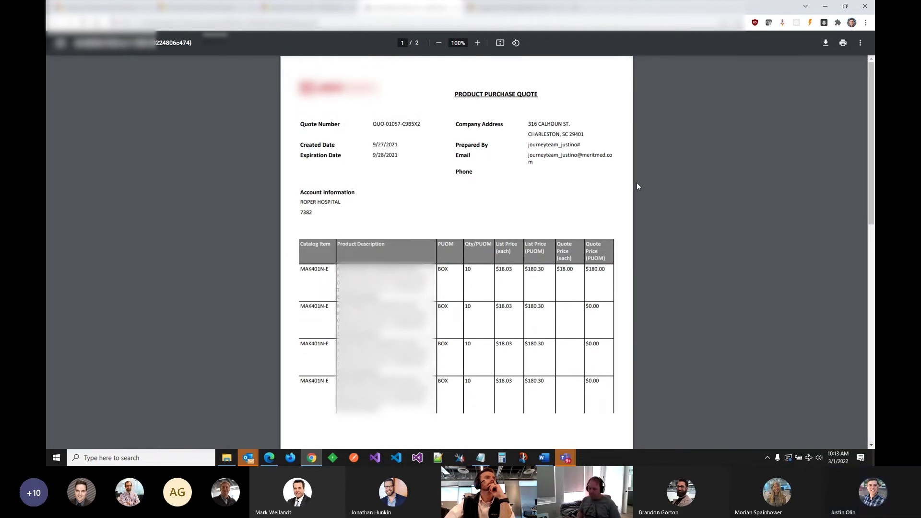
pyautogui.scroll(-1, 637, 187)
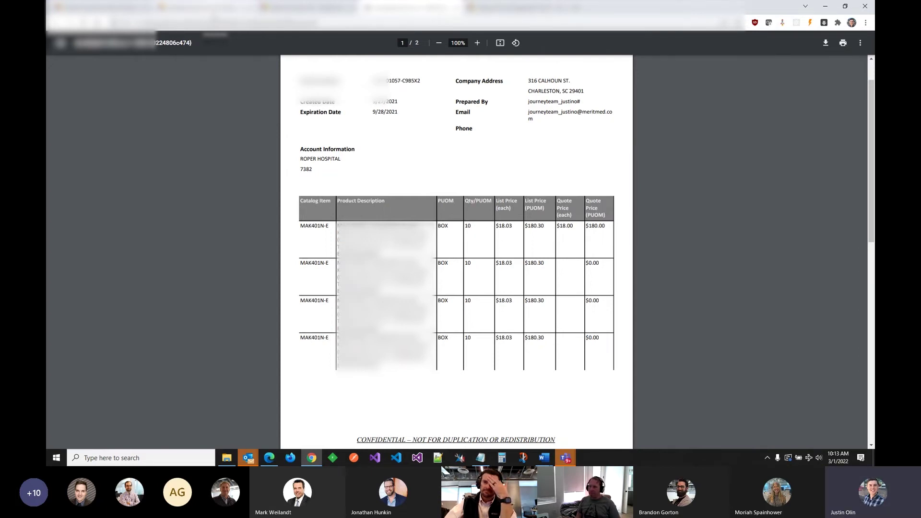
# Return to the active Test Quote and switch its form to US Quote - Approver.
pyautogui.click(202, 7)
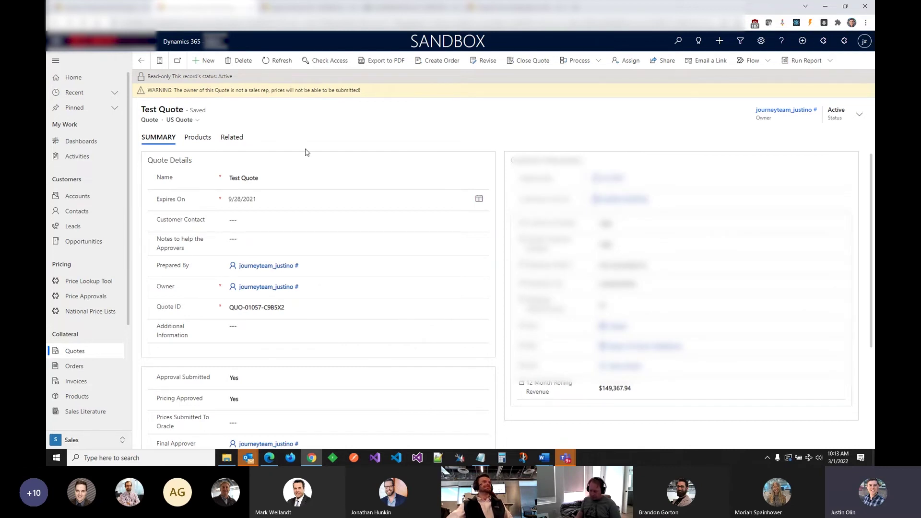
pyautogui.click(191, 121)
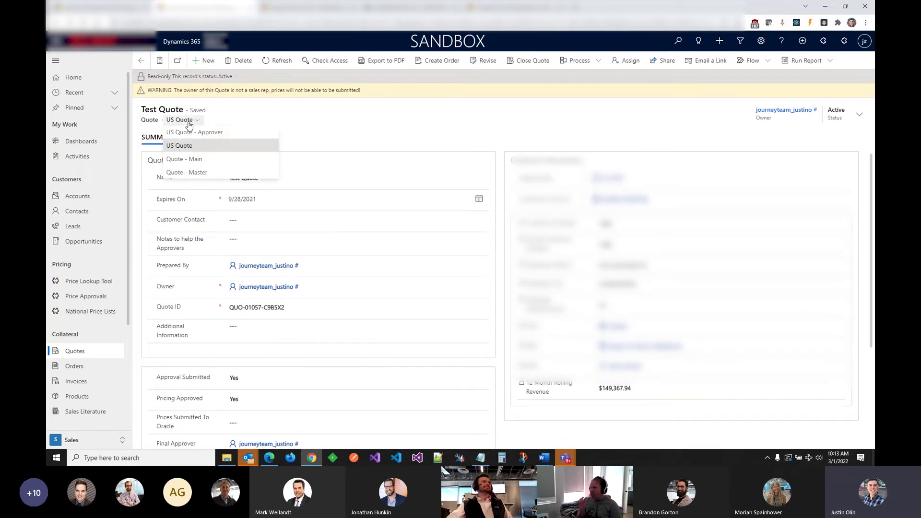
pyautogui.click(186, 148)
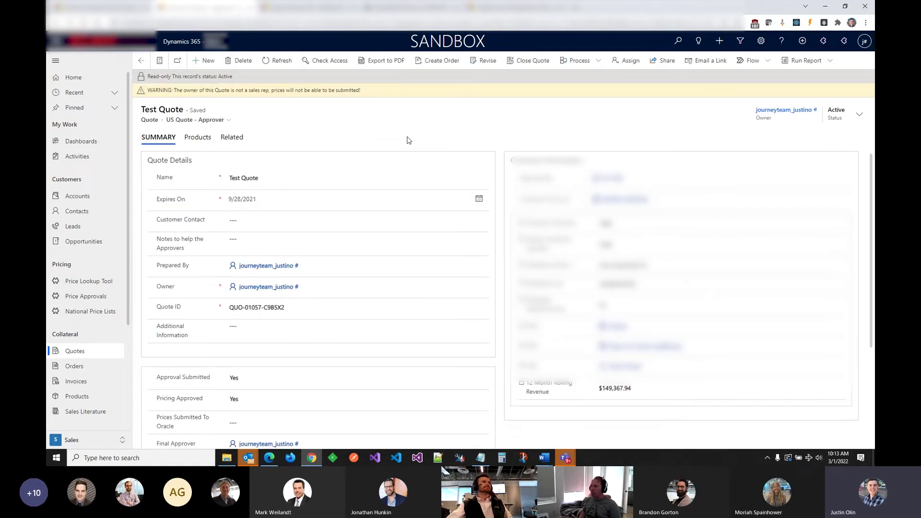
# Examine the approver form's product pricing columns, approval metrics, pricing submission details and reference products.
pyautogui.click(205, 144)
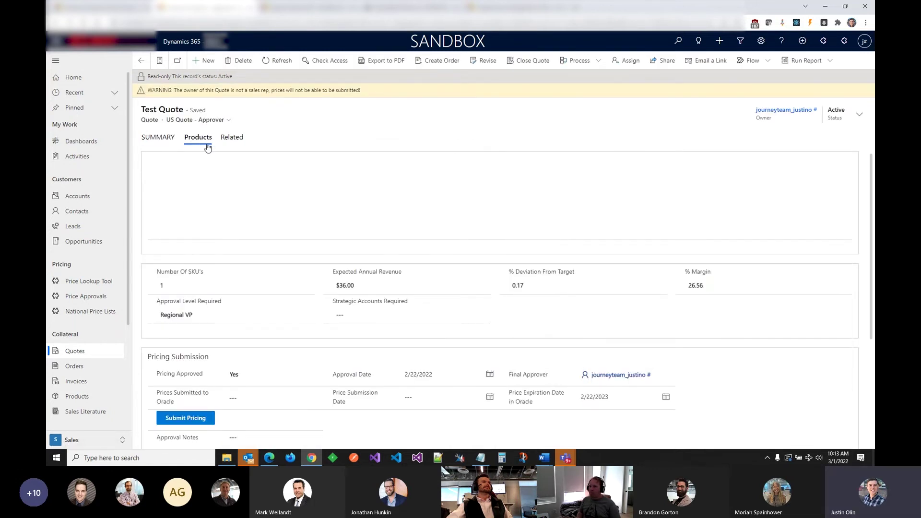
pyautogui.moveTo(456, 262); pyautogui.dragTo(754, 267)
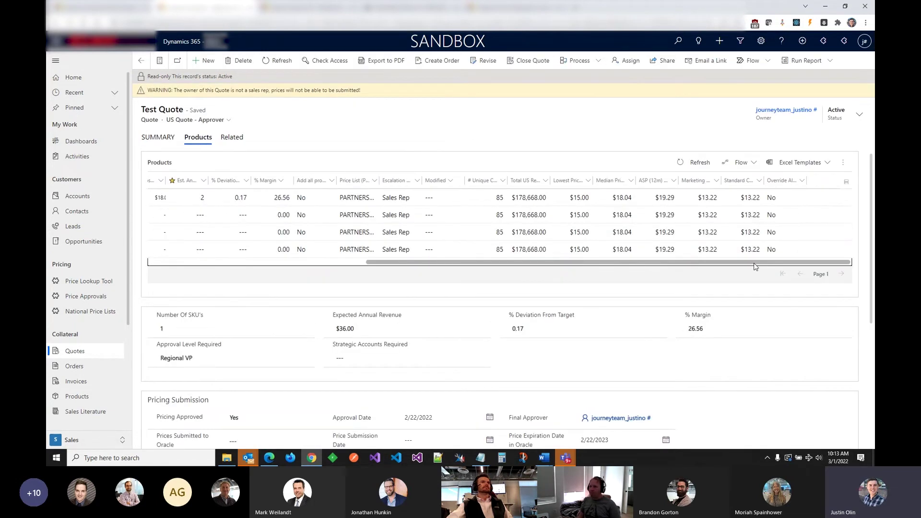
pyautogui.scroll(-2, 351, 298)
pyautogui.scroll(-2, 350, 298)
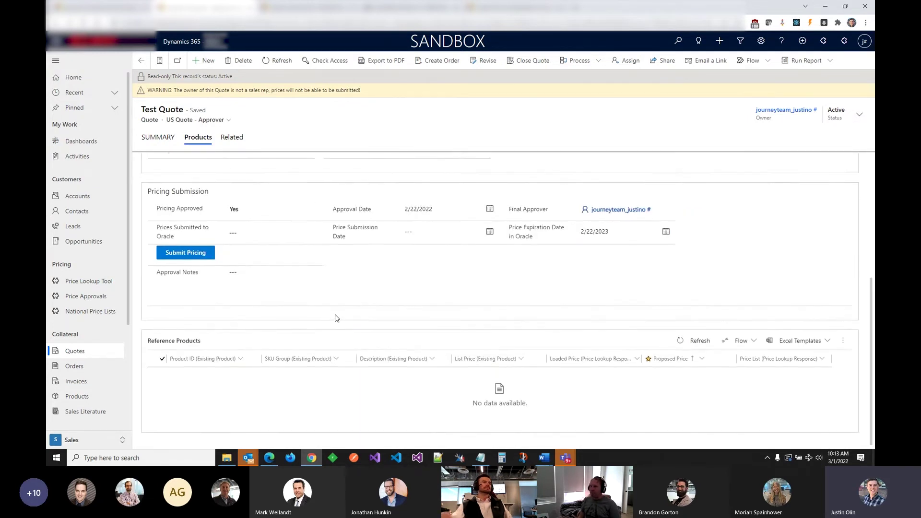
pyautogui.scroll(4, 329, 307)
pyautogui.scroll(-1, 324, 297)
pyautogui.scroll(-3, 324, 297)
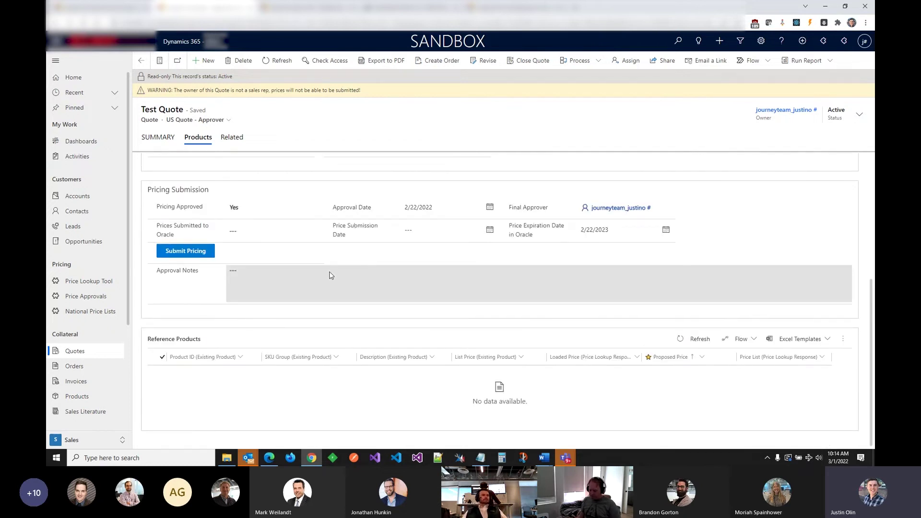
pyautogui.scroll(3, 329, 275)
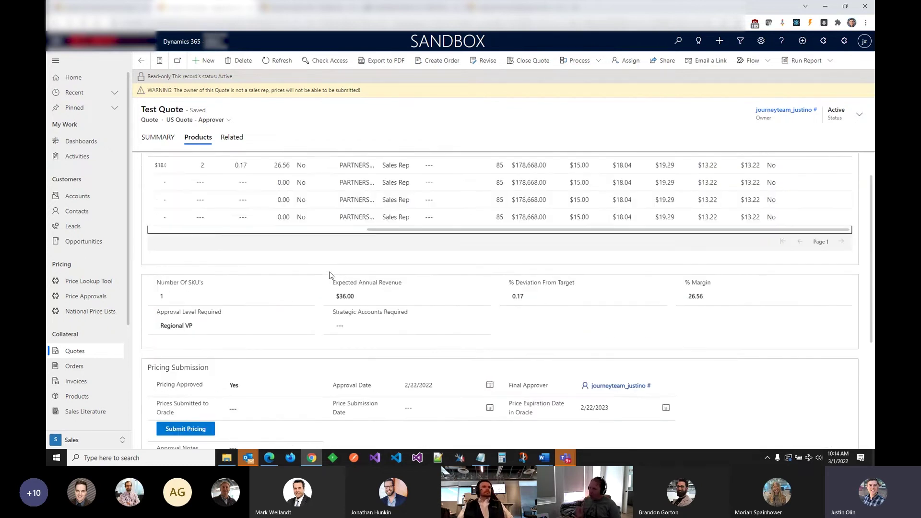
pyautogui.scroll(-1, 330, 275)
pyautogui.scroll(2, 329, 275)
# Review the Test Quote's summary details on the approver form and return to its product lines.
pyautogui.click(167, 138)
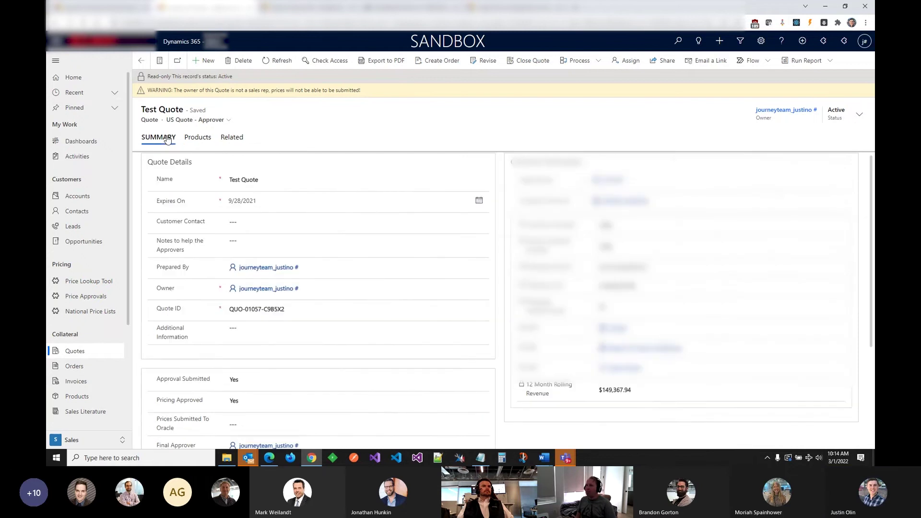
pyautogui.scroll(-4, 508, 294)
pyautogui.scroll(4, 504, 288)
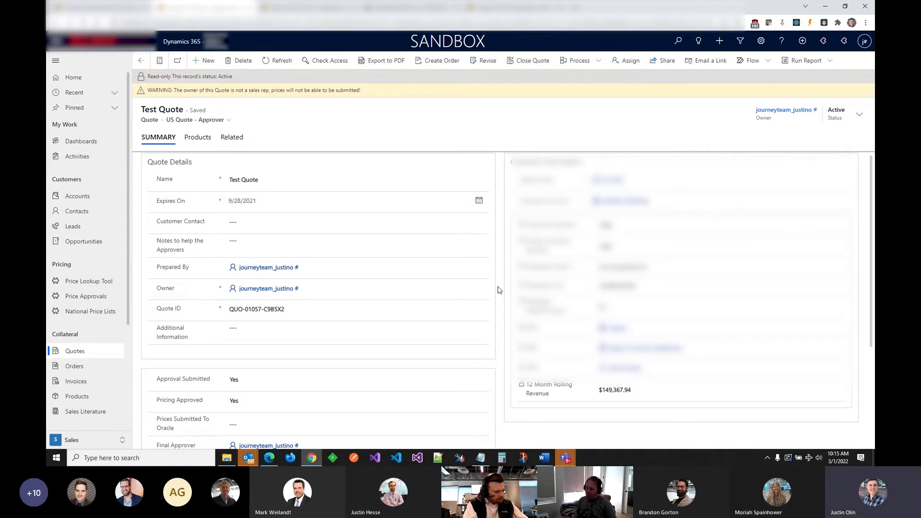
pyautogui.click(198, 138)
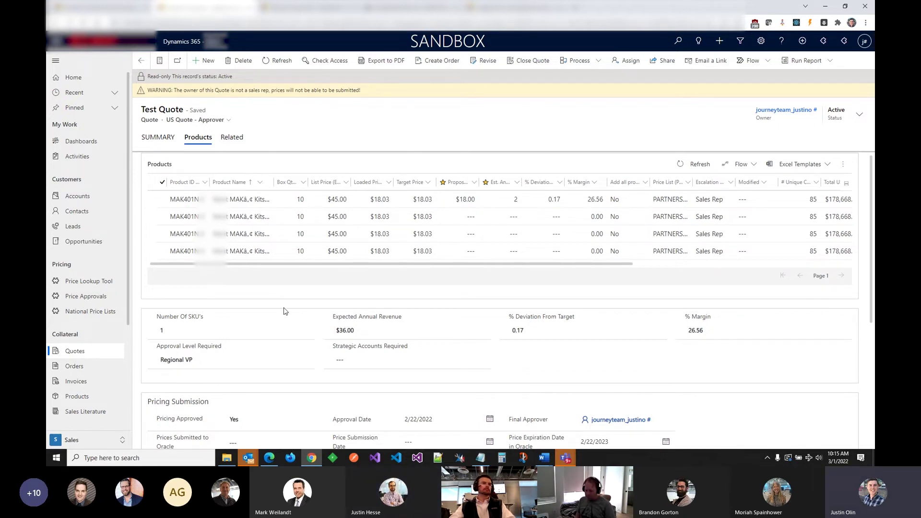
pyautogui.click(166, 138)
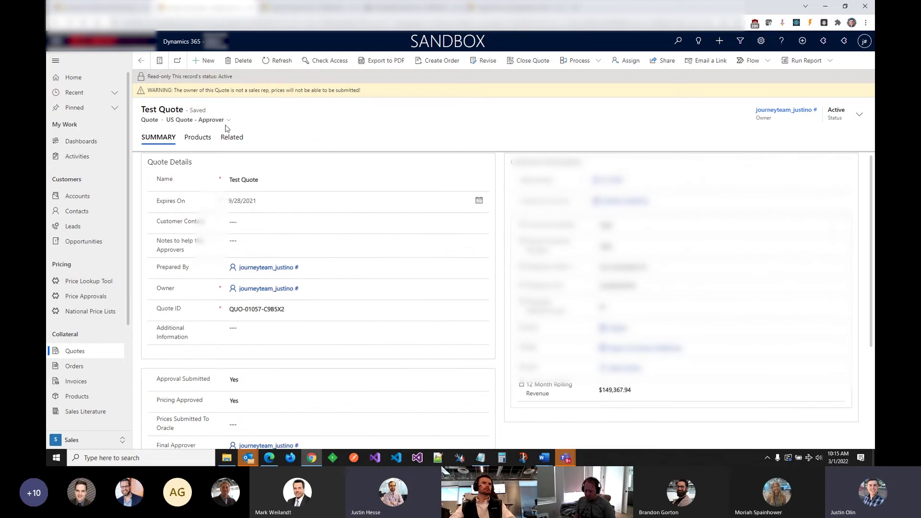
pyautogui.click(201, 140)
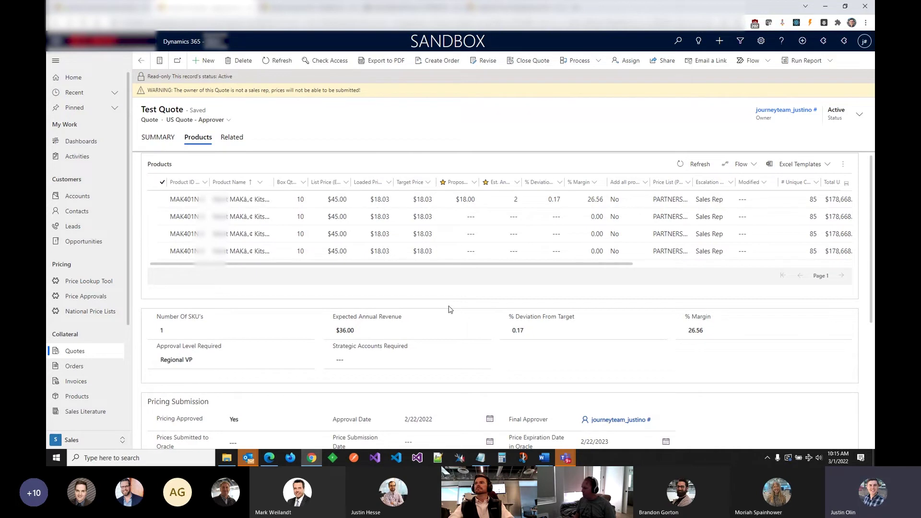
# Review the Test Quote's product lines, required approval level and pricing submission section.
pyautogui.scroll(-1, 456, 310)
pyautogui.scroll(1, 459, 311)
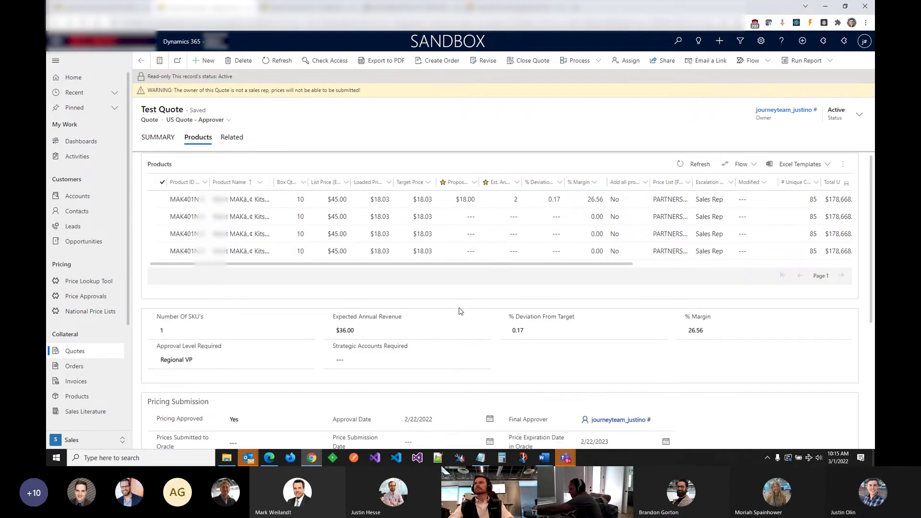
pyautogui.scroll(-3, 459, 311)
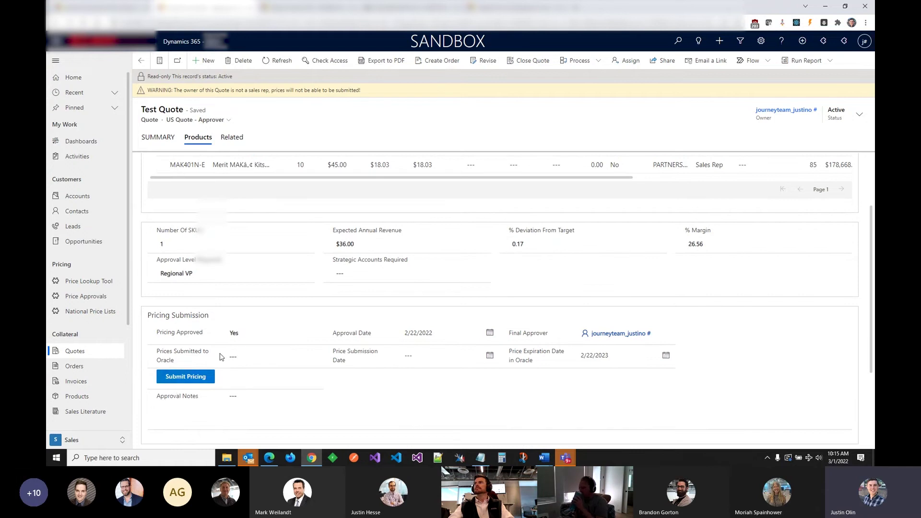
pyautogui.scroll(1, 230, 341)
pyautogui.scroll(2, 231, 341)
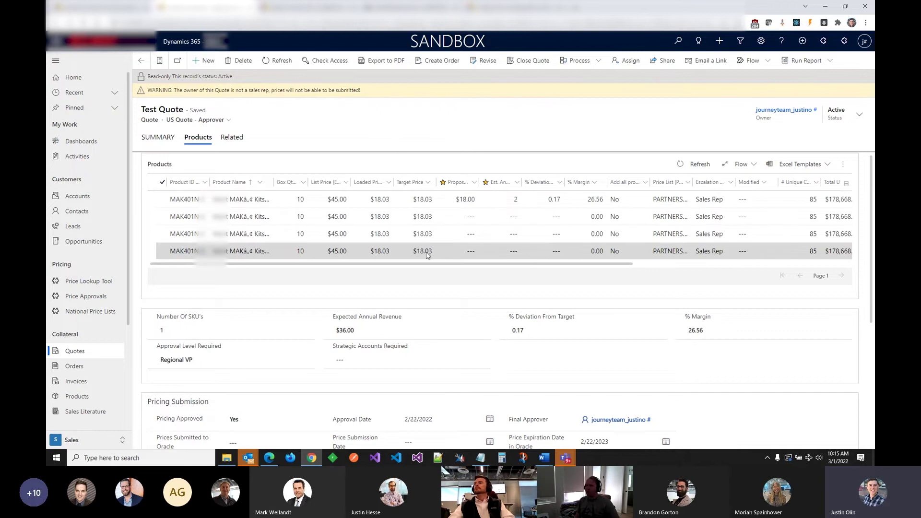
pyautogui.scroll(-3, 331, 325)
pyautogui.scroll(3, 331, 325)
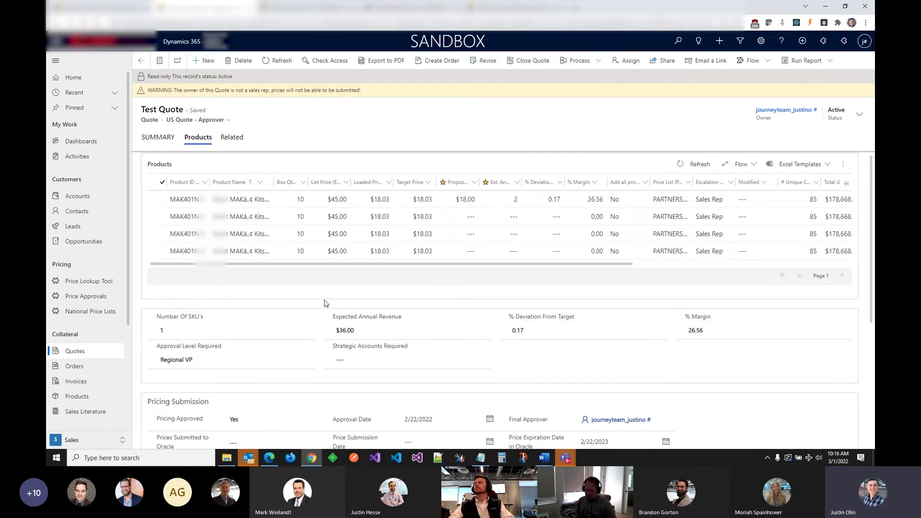
pyautogui.scroll(-3, 158, 342)
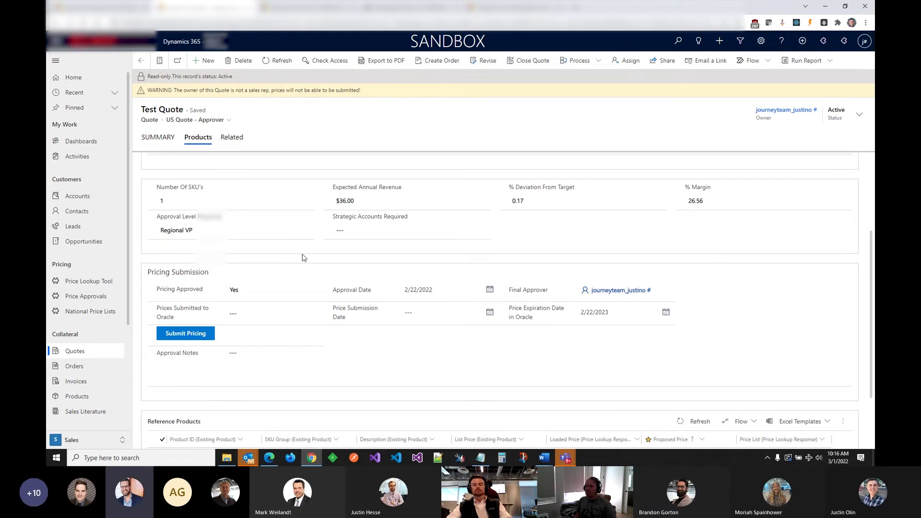
pyautogui.scroll(3, 317, 263)
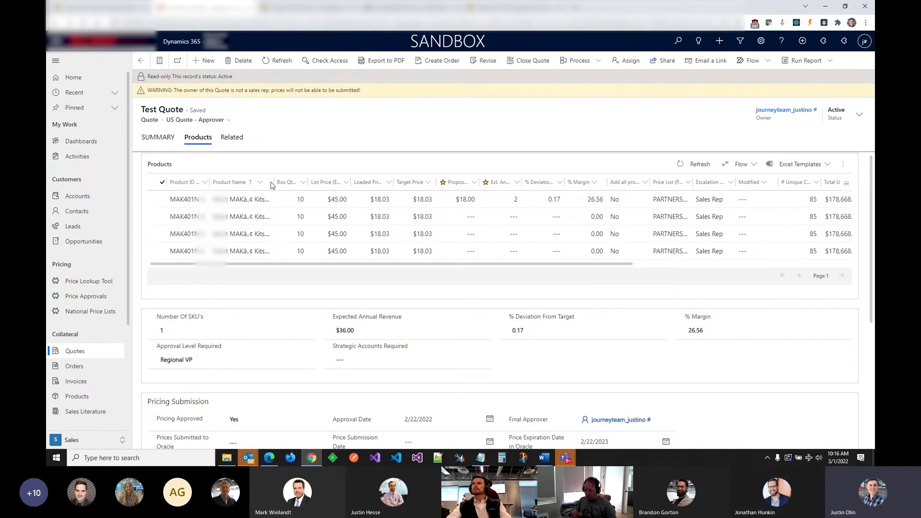
# Check the draft Test Pricing Quote's products and try to open the list of active quotes.
pyautogui.click(101, 7)
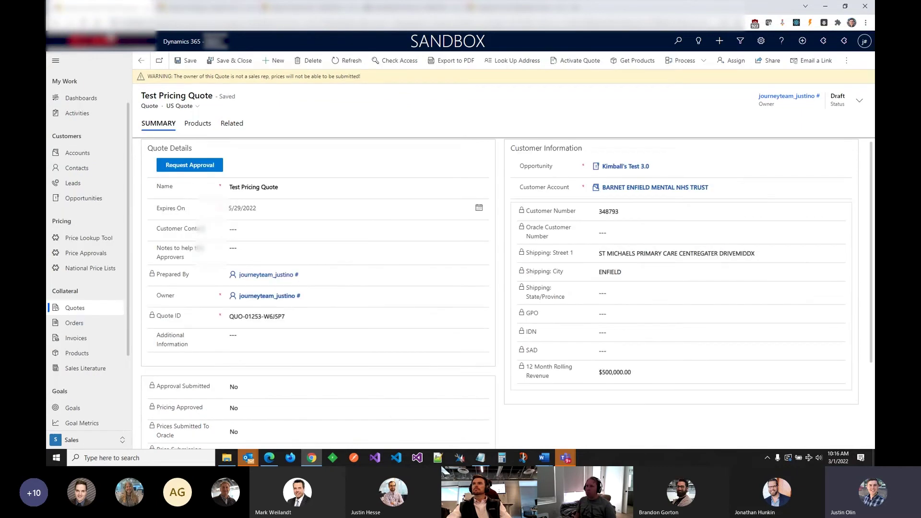
pyautogui.click(199, 124)
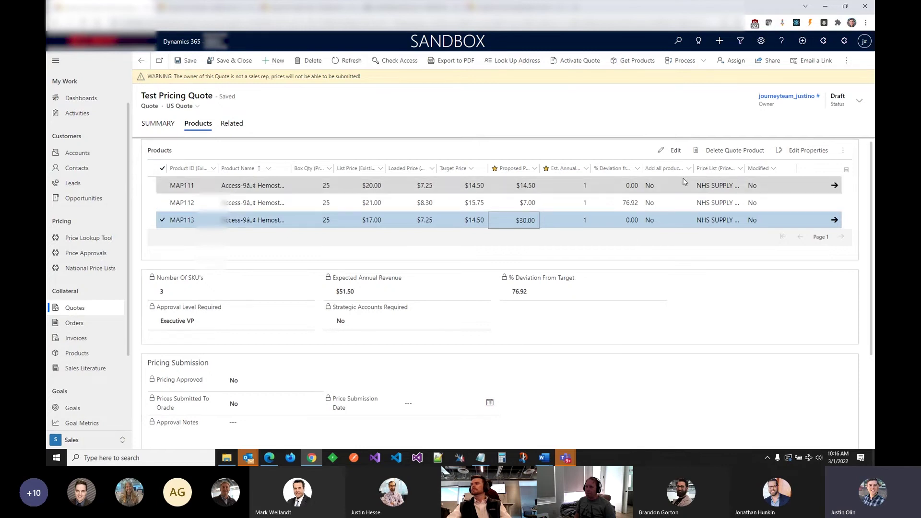
pyautogui.click(76, 309)
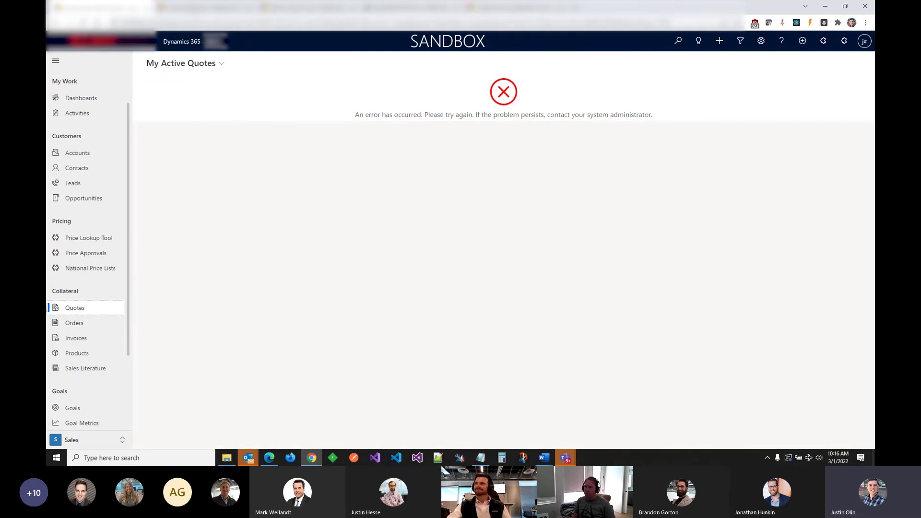
pyautogui.hotkey('alt', 'Left')
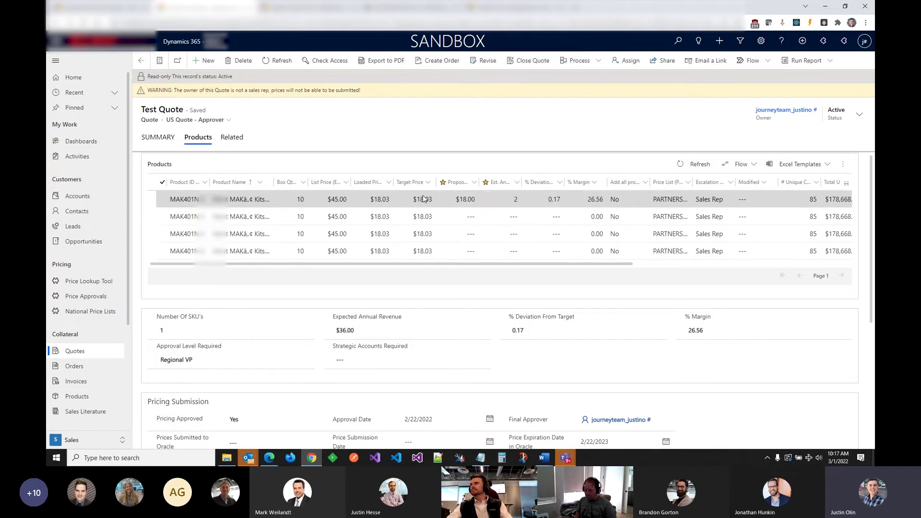
# Inspect the target and proposed prices on the Test Quote's product lines, along with its approval and pricing submission details.
pyautogui.click(423, 199)
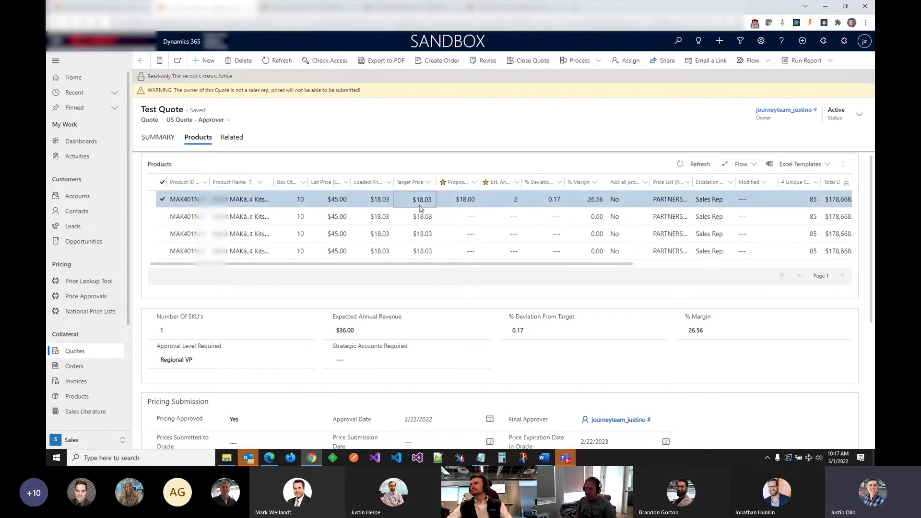
pyautogui.click(422, 234)
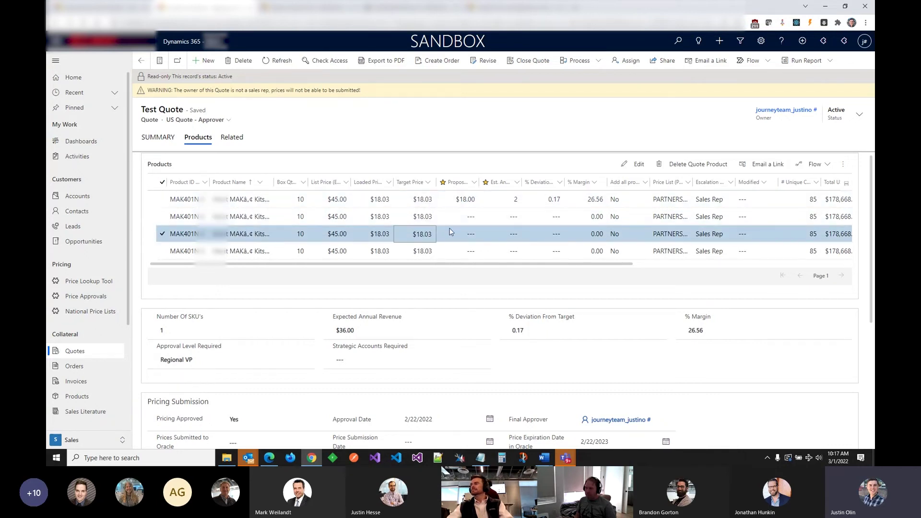
pyautogui.click(465, 199)
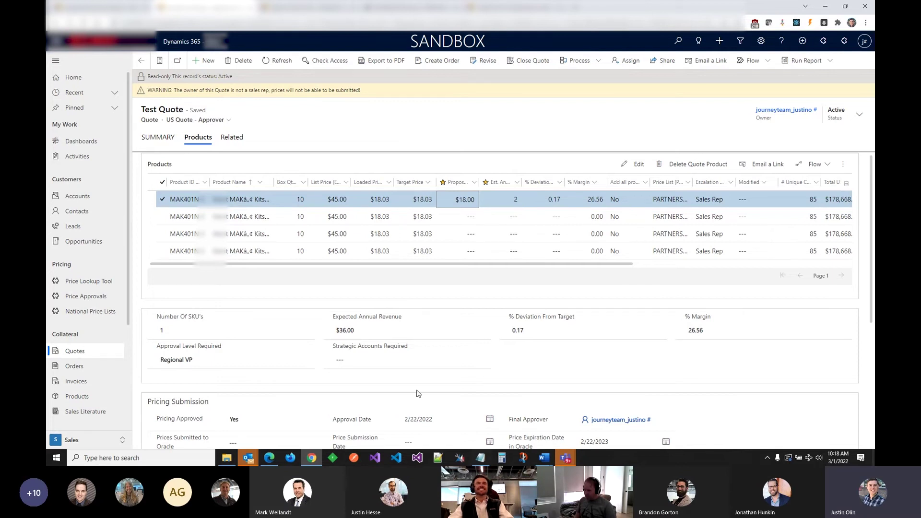
pyautogui.scroll(-1, 418, 393)
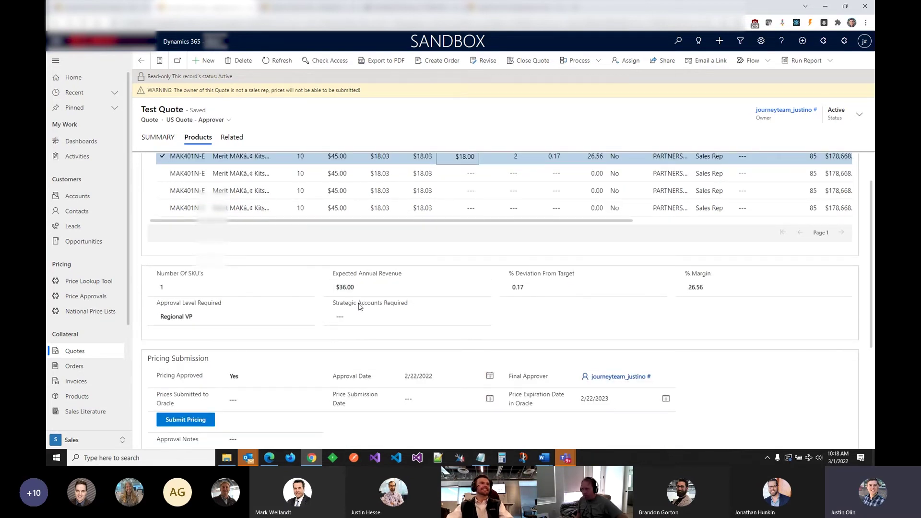
pyautogui.scroll(-2, 473, 343)
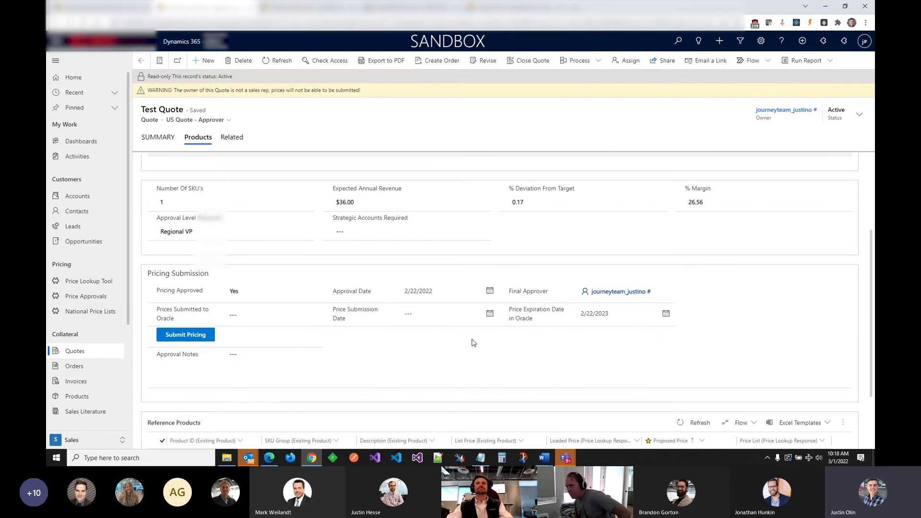
# Compare the Test Quote's product lines and pricing submission section with its summary details, and return to the products.
pyautogui.scroll(3, 473, 342)
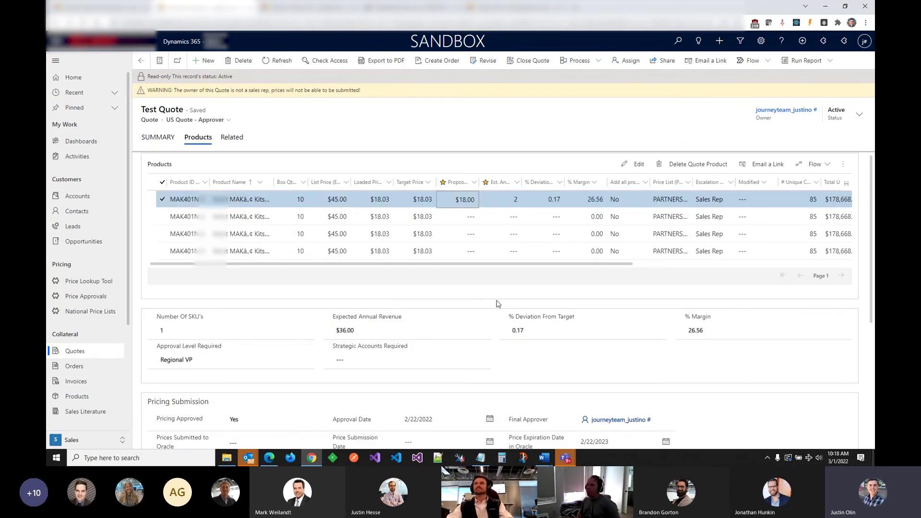
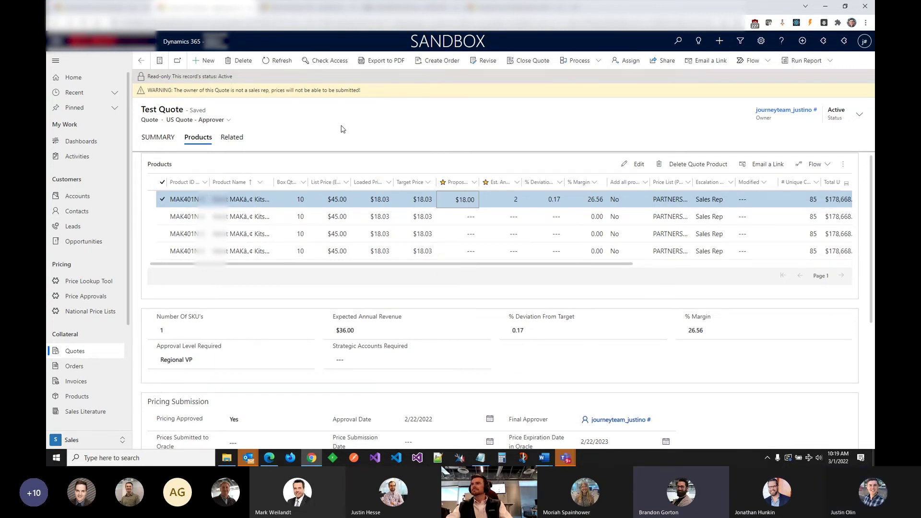
pyautogui.scroll(-2, 276, 257)
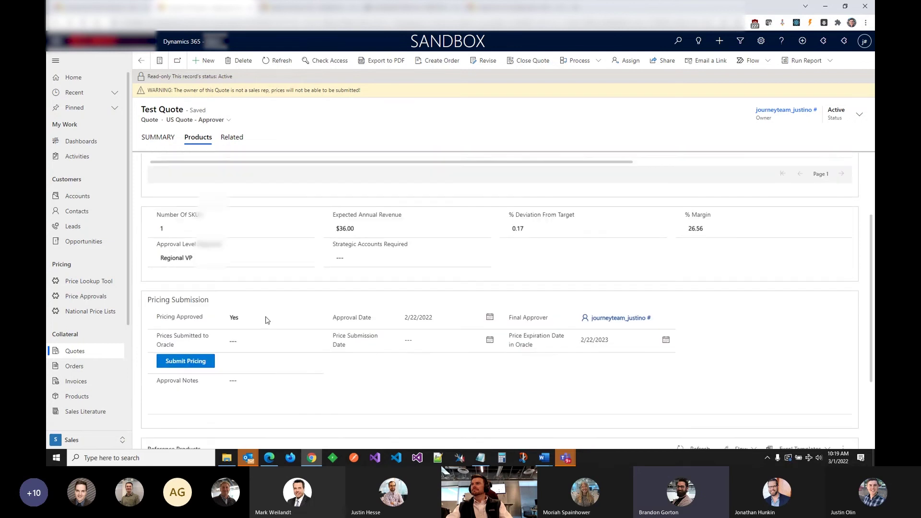
pyautogui.scroll(-1, 274, 324)
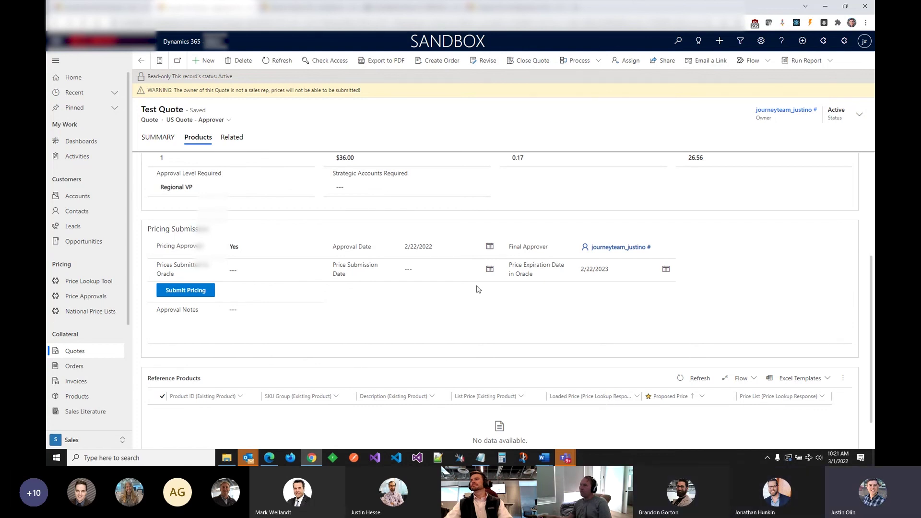
pyautogui.scroll(4, 335, 361)
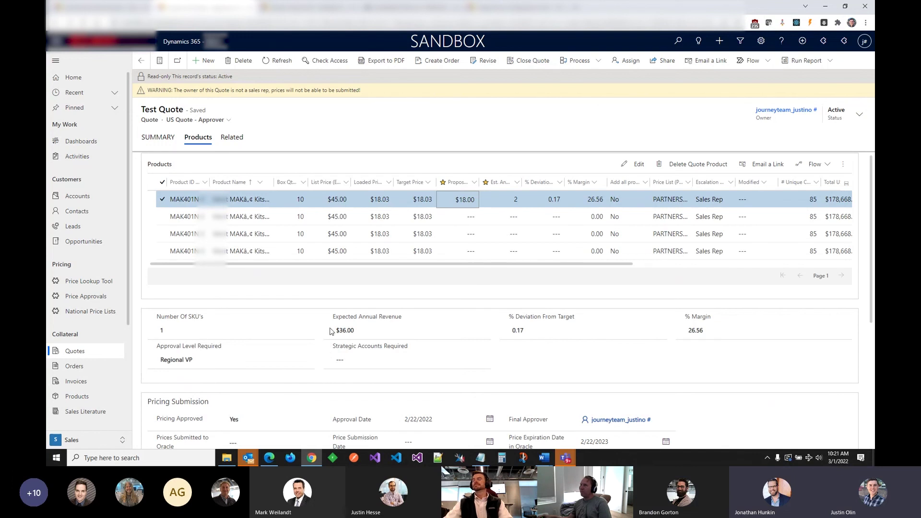
pyautogui.click(171, 137)
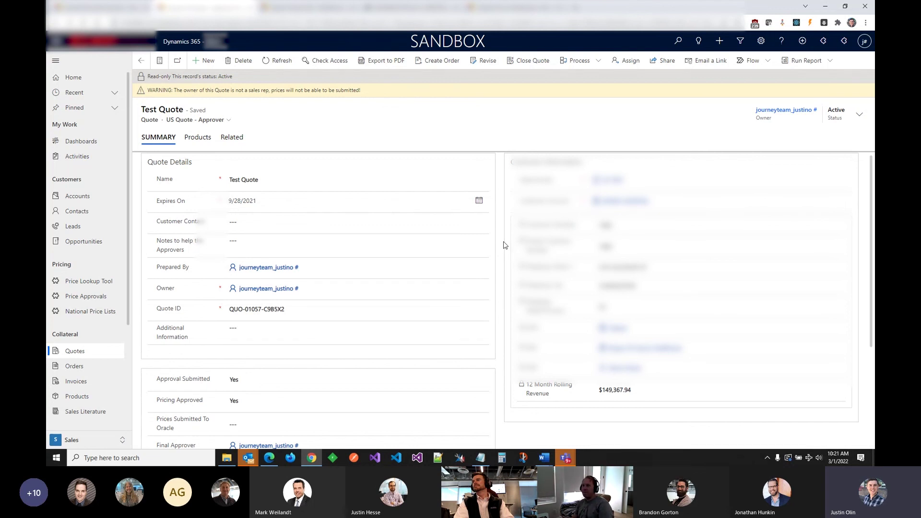
pyautogui.click(198, 137)
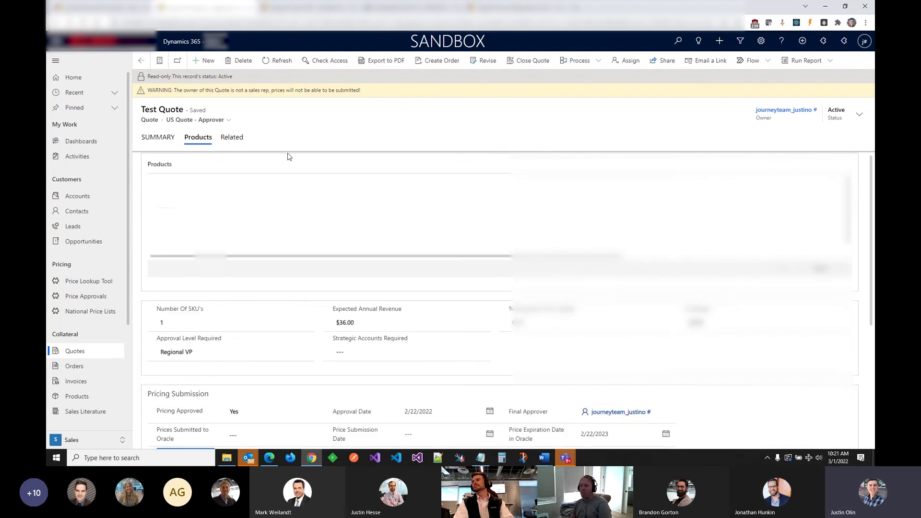